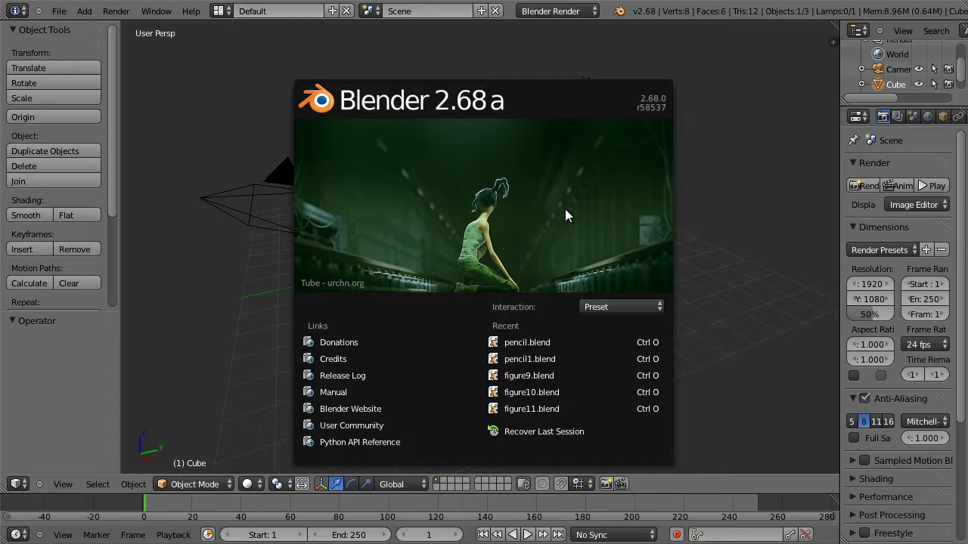
- Dismiss the splash screen and delete the default cube
click(565, 209)
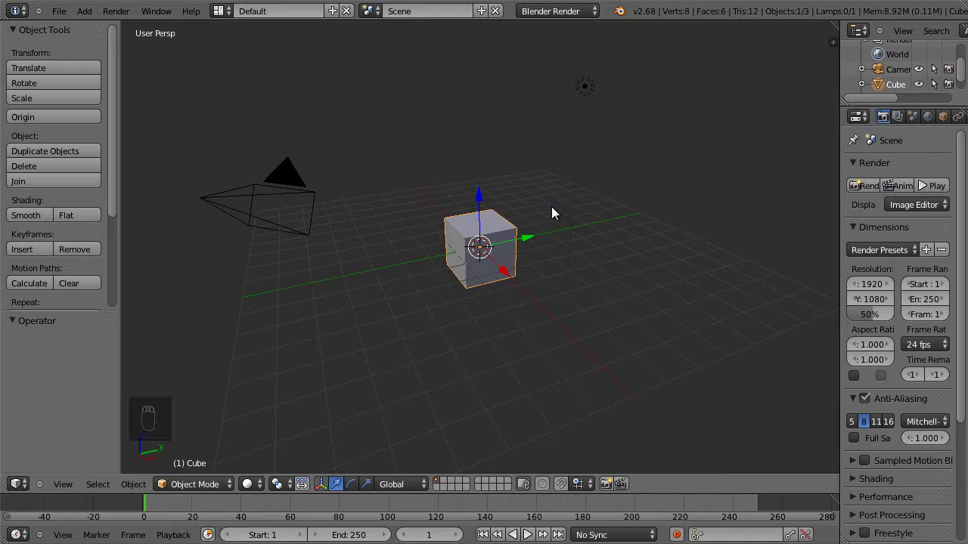
key(x)
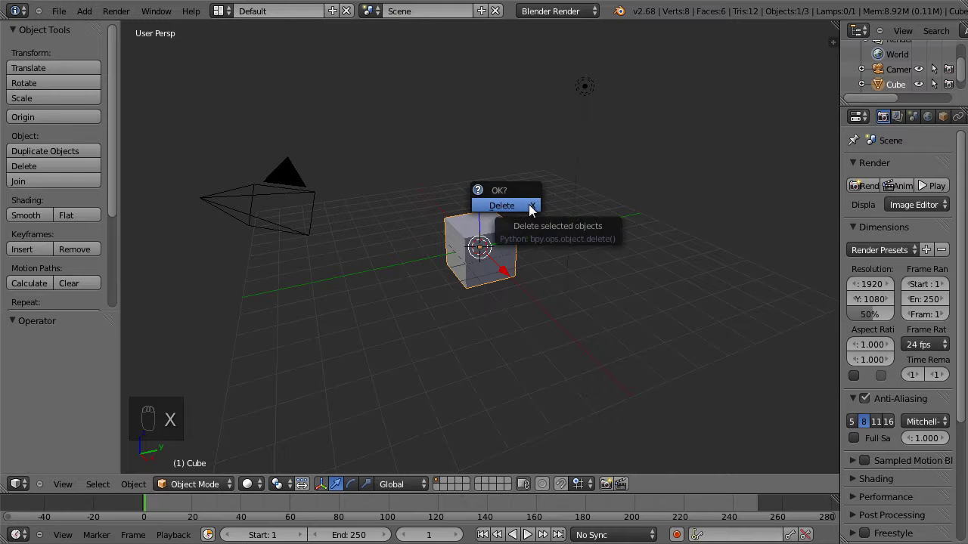
click(529, 207)
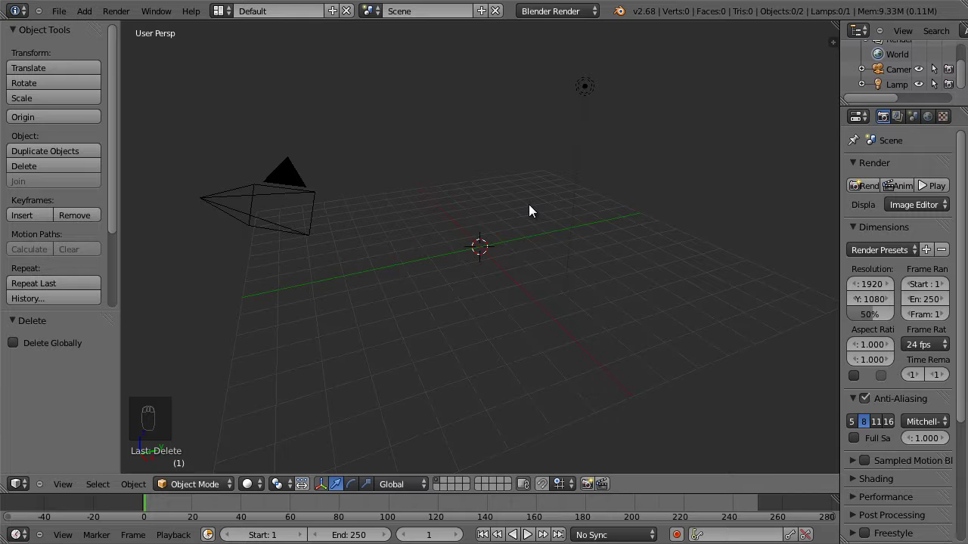
- Switch to orthographic top view and add a plane at the origin
key(KP_7)
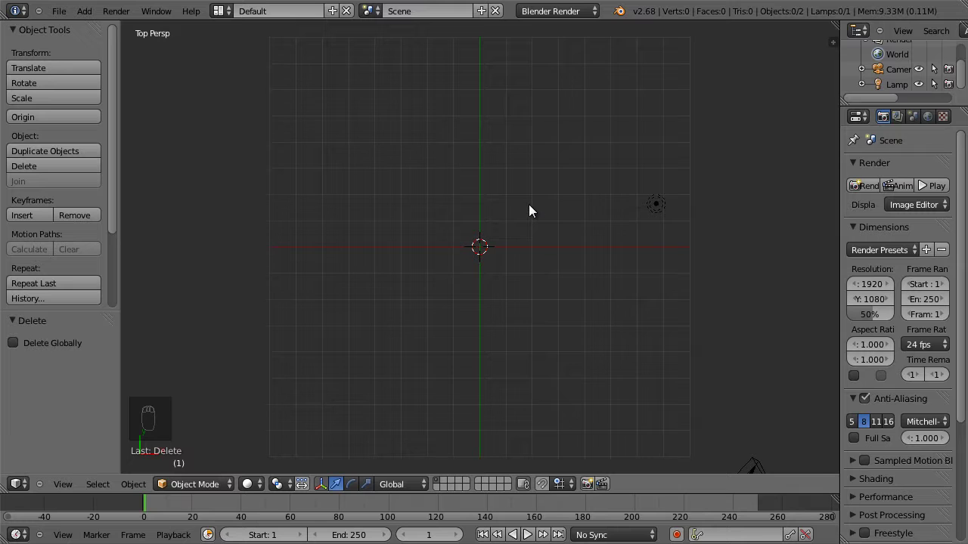
key(KP_5)
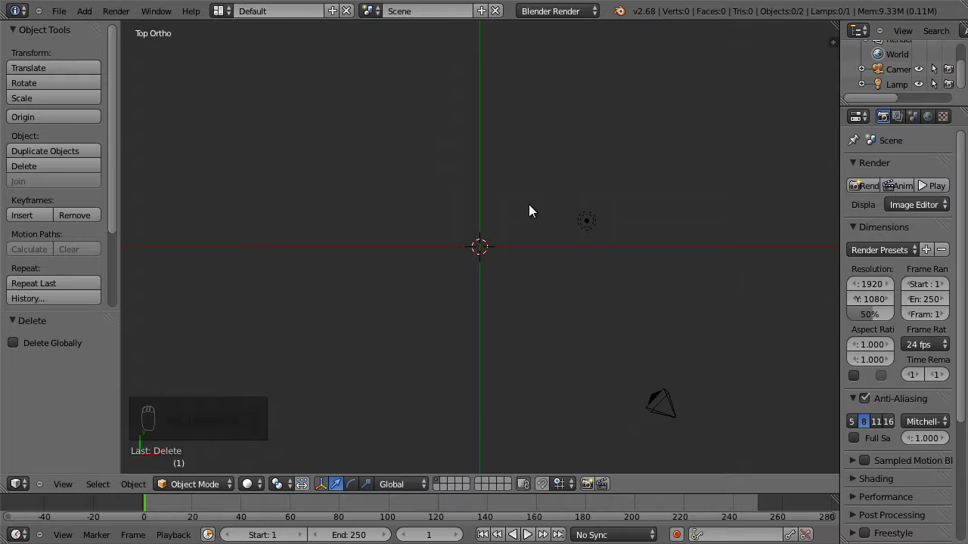
key(shift+a)
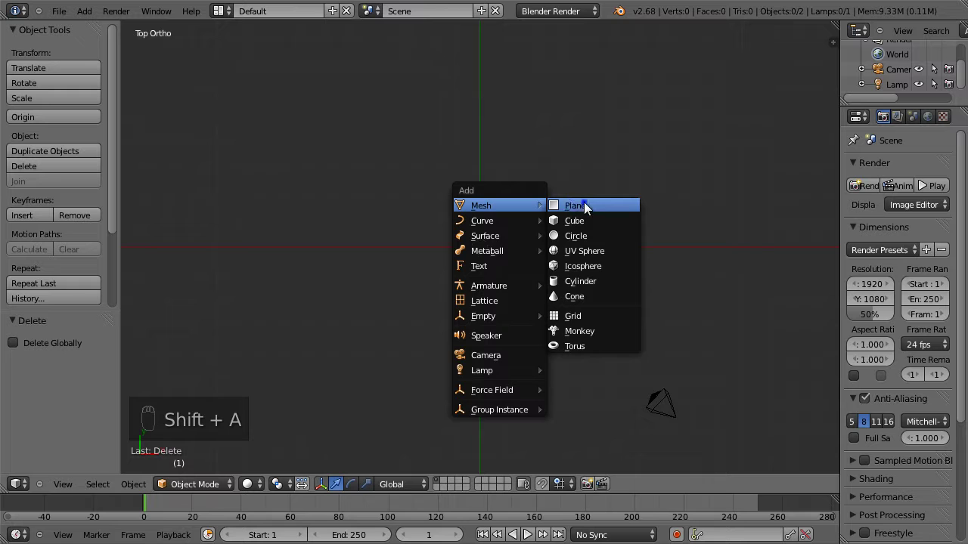
click(583, 204)
- In Edit Mode, box-select only the two vertices of the plane's left edge
key(Tab)
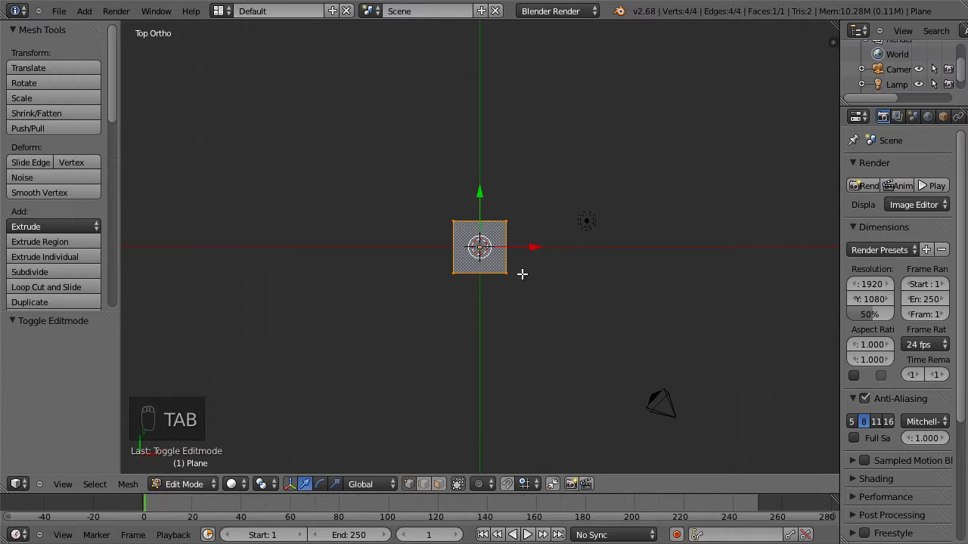
key(a)
key(a)
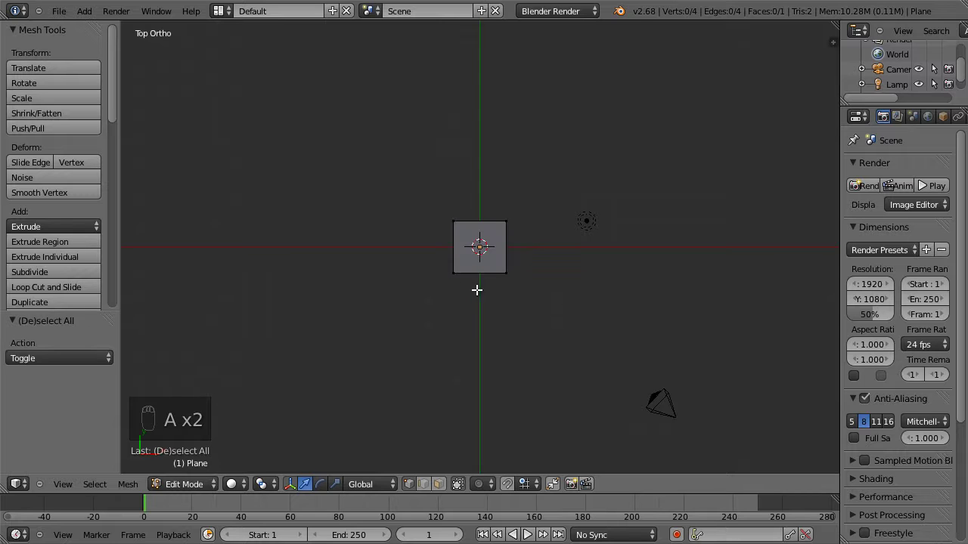
key(b)
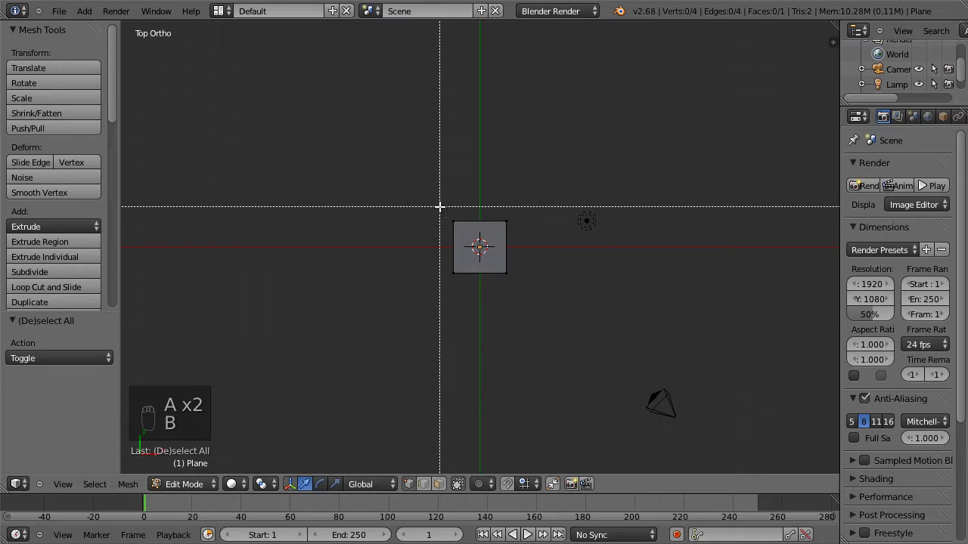
drag(439, 207, 467, 299)
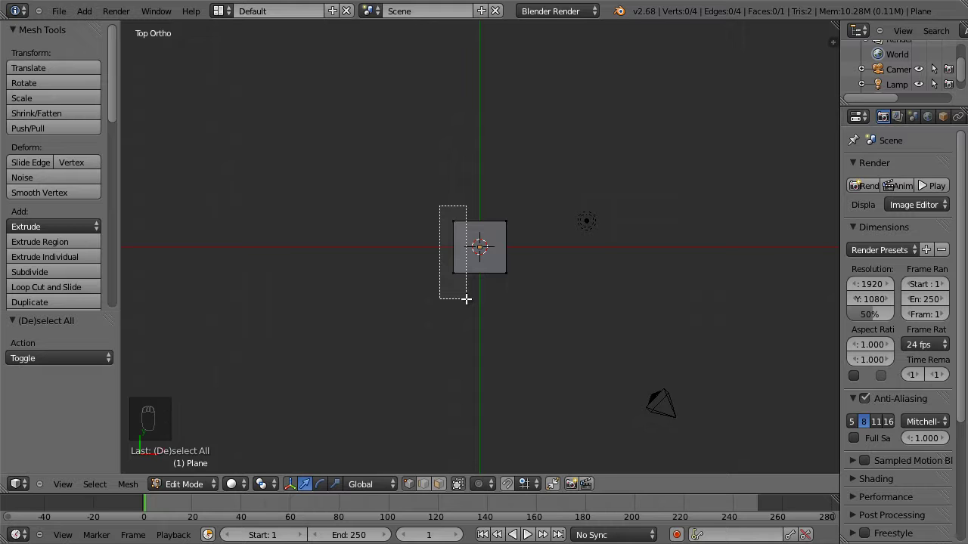
drag(466, 299, 466, 298)
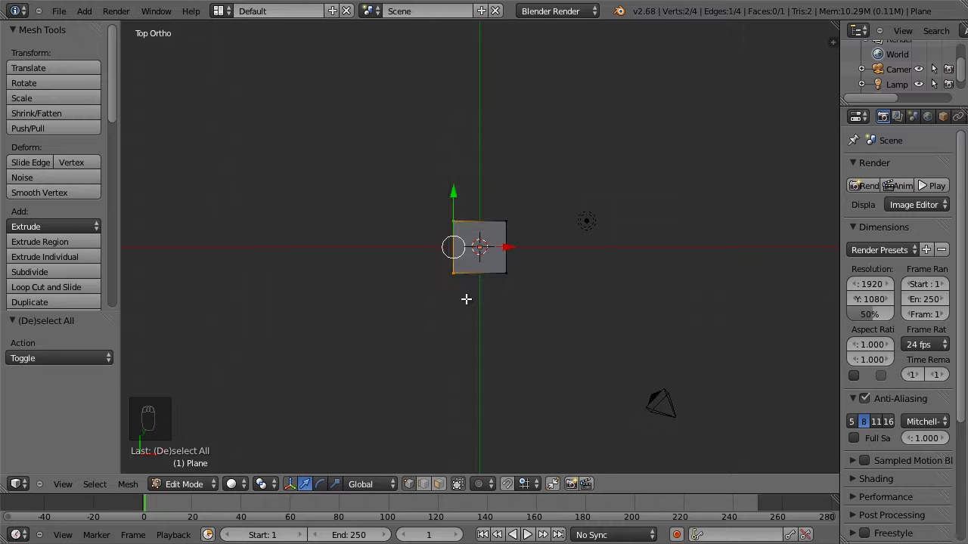
- Delete the left edge's vertices and select the remaining top vertex
key(x)
click(455, 220)
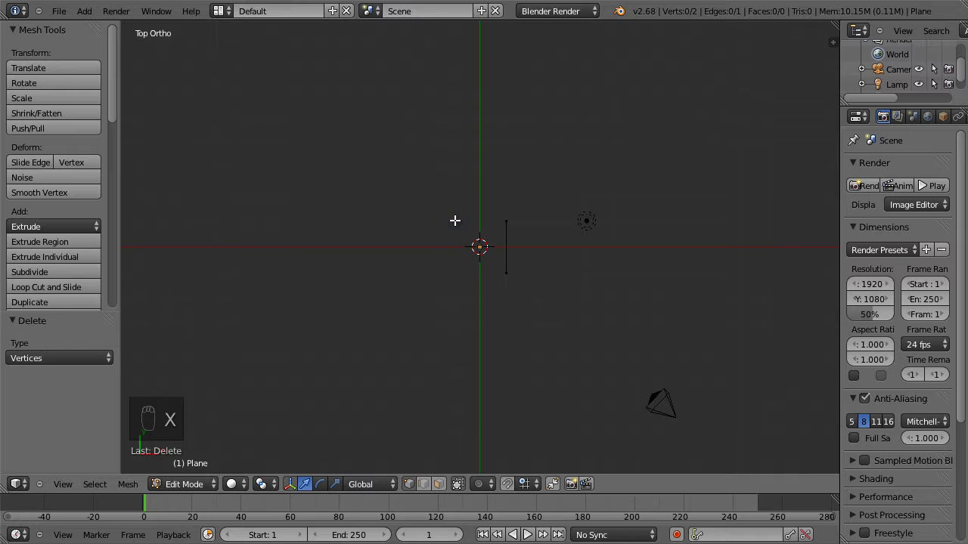
right_click(505, 222)
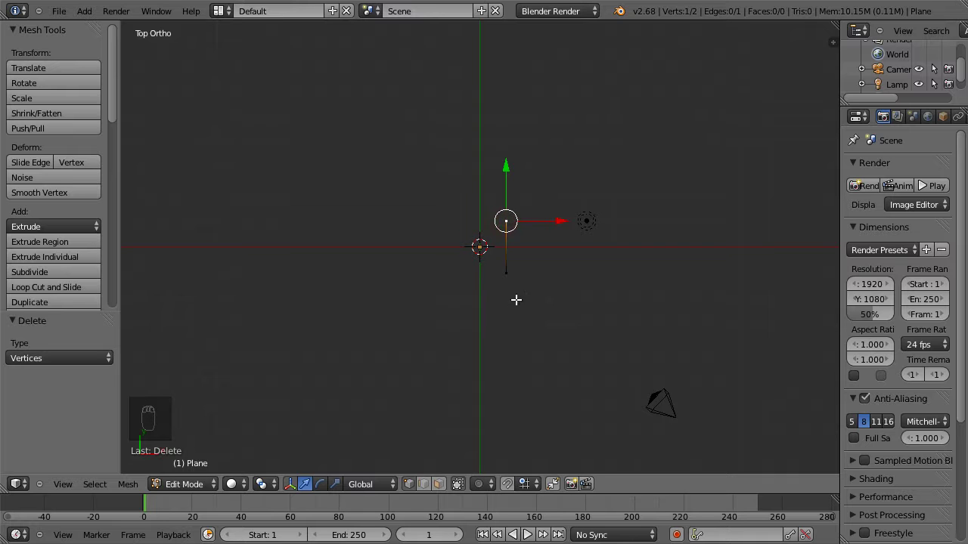
- Hide the transform manipulator, zoom in, and turn on snapping
click(291, 484)
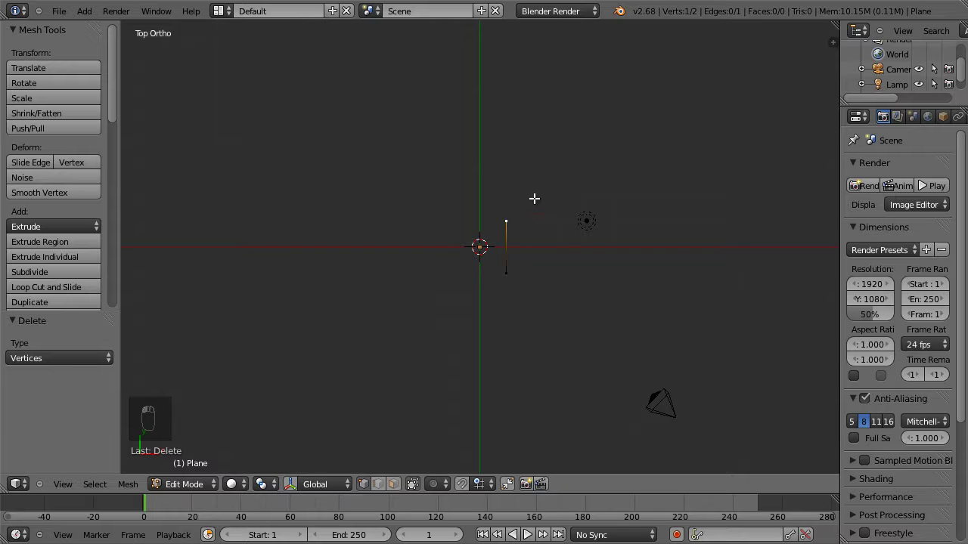
scroll(534, 199, up, 5)
scroll(566, 225, up, 2)
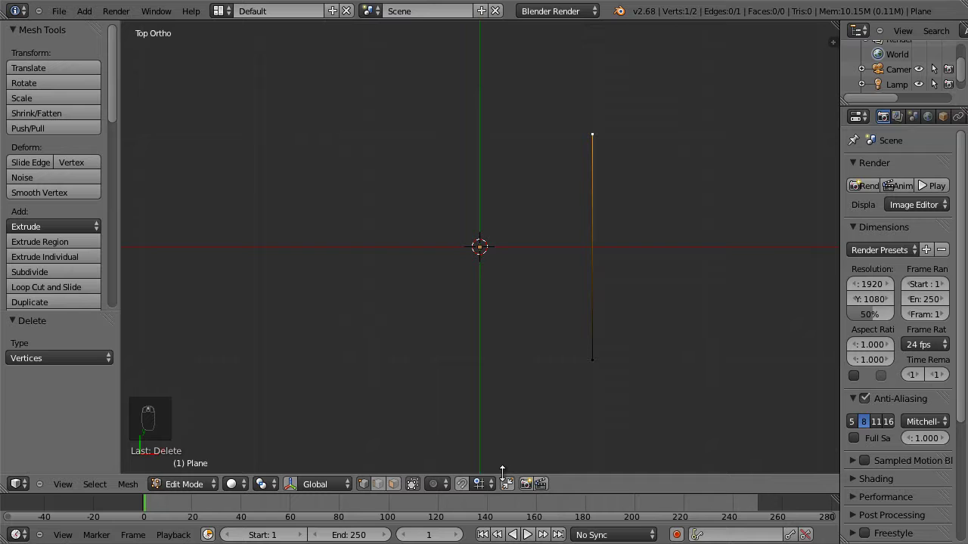
click(461, 484)
- Extrude the top vertex diagonally up-left, then leftward, and shift the end 0.2 right
key(e)
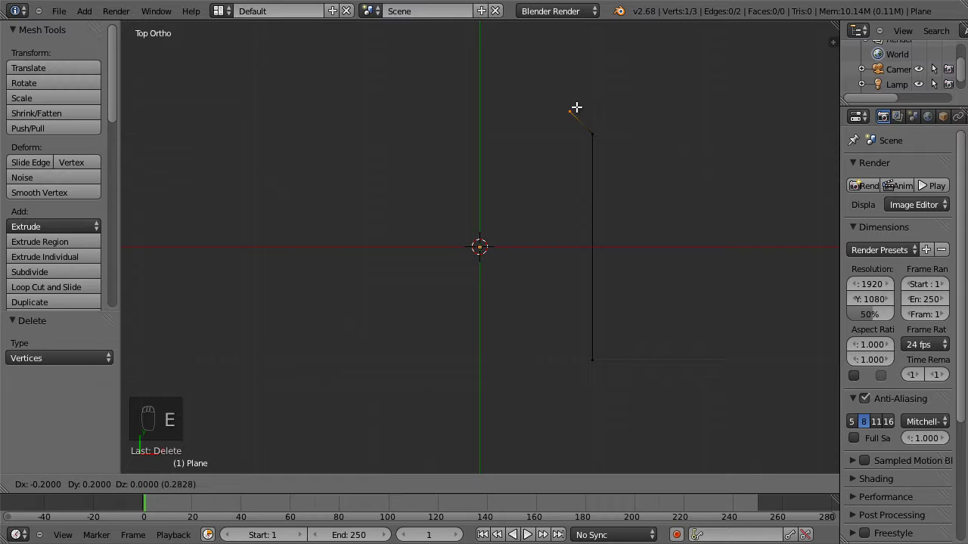
click(576, 107)
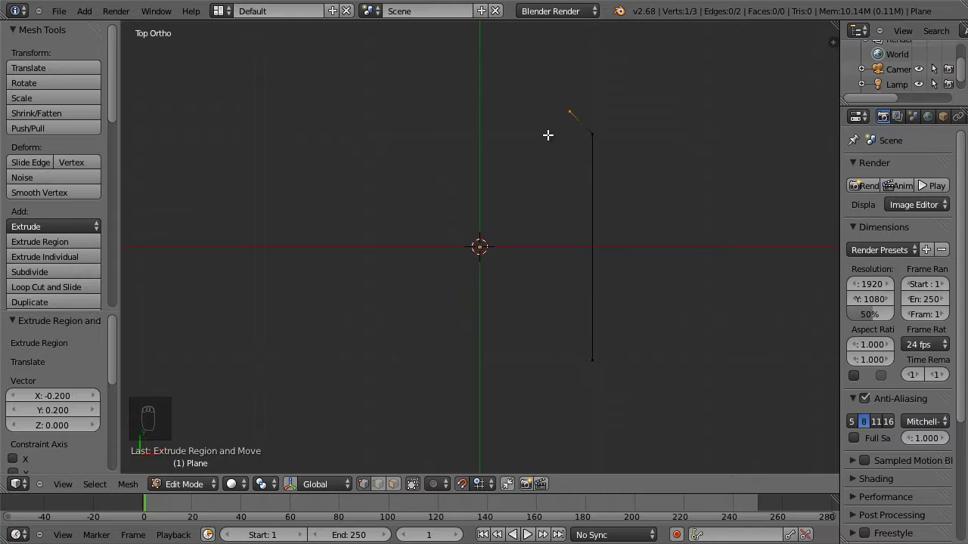
key(e)
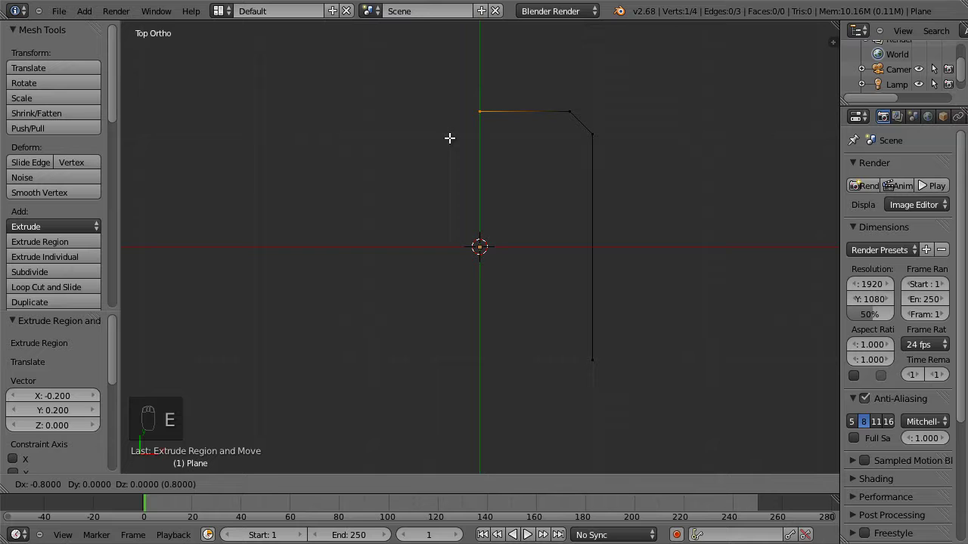
click(450, 138)
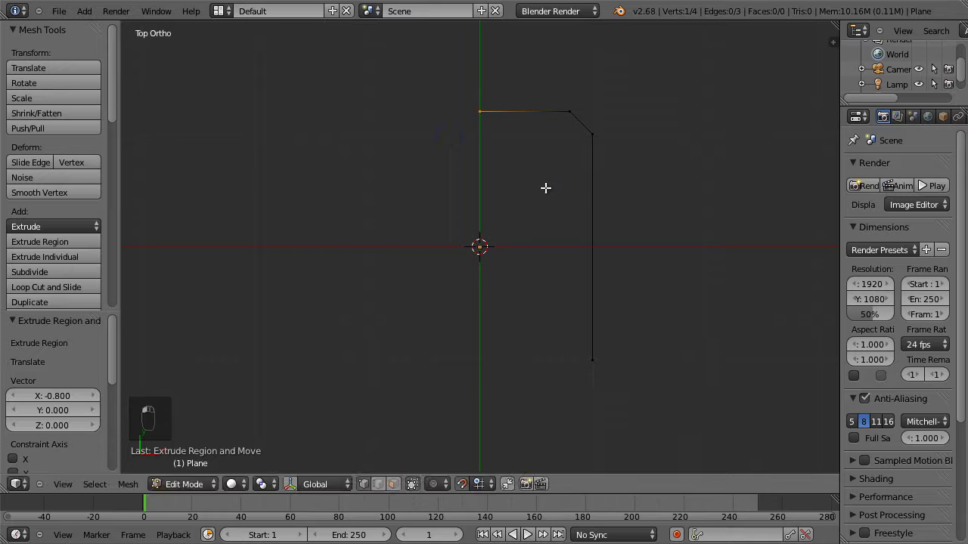
key(g)
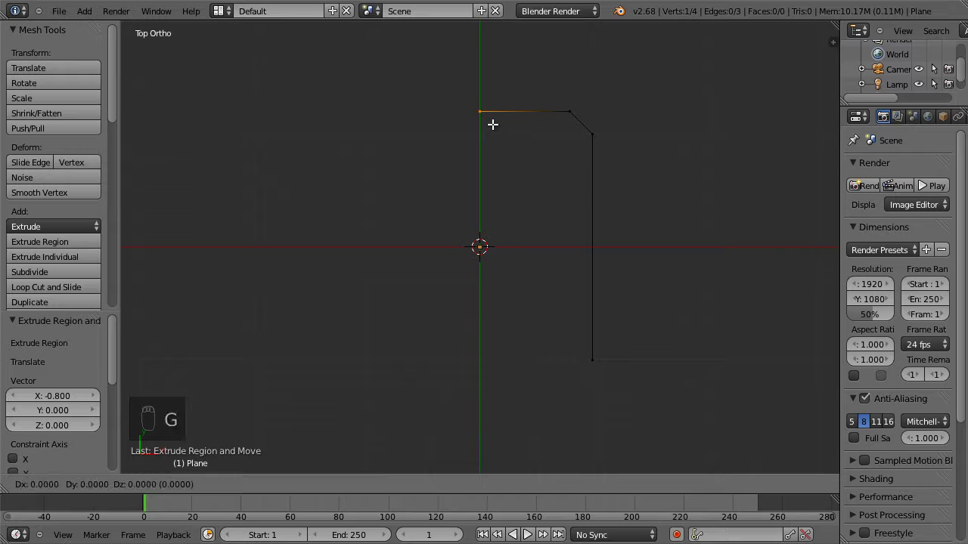
click(509, 124)
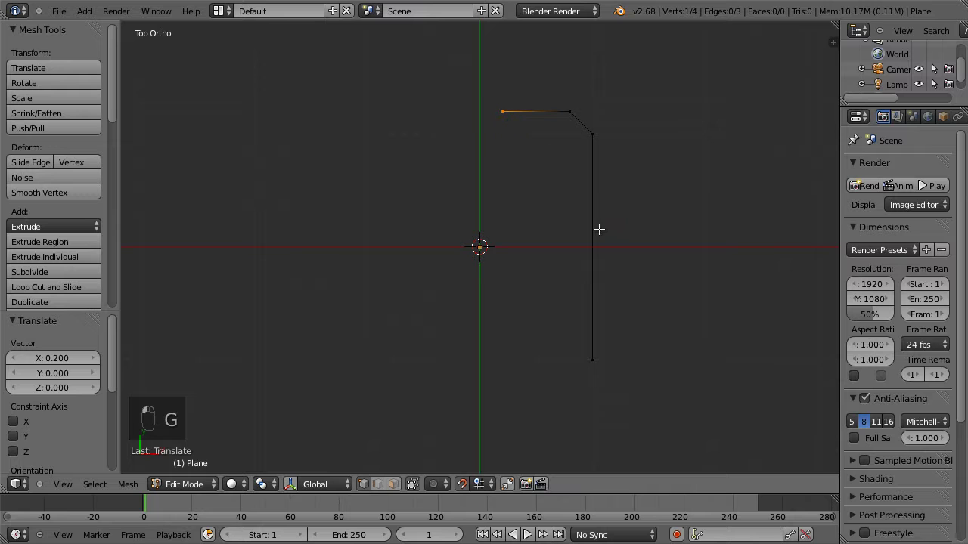
- Raise the bottom vertex of the vertical edge by 1.3 units
right_click(595, 362)
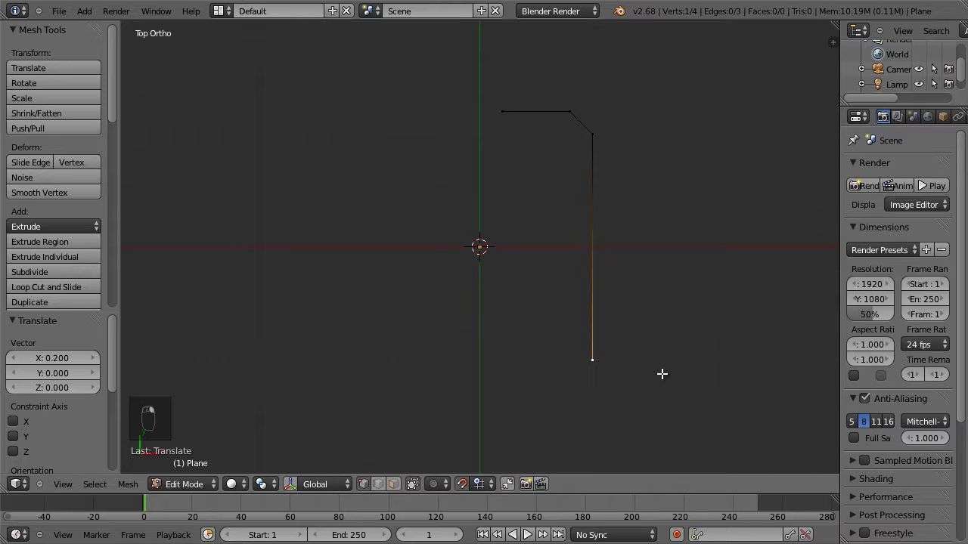
key(g)
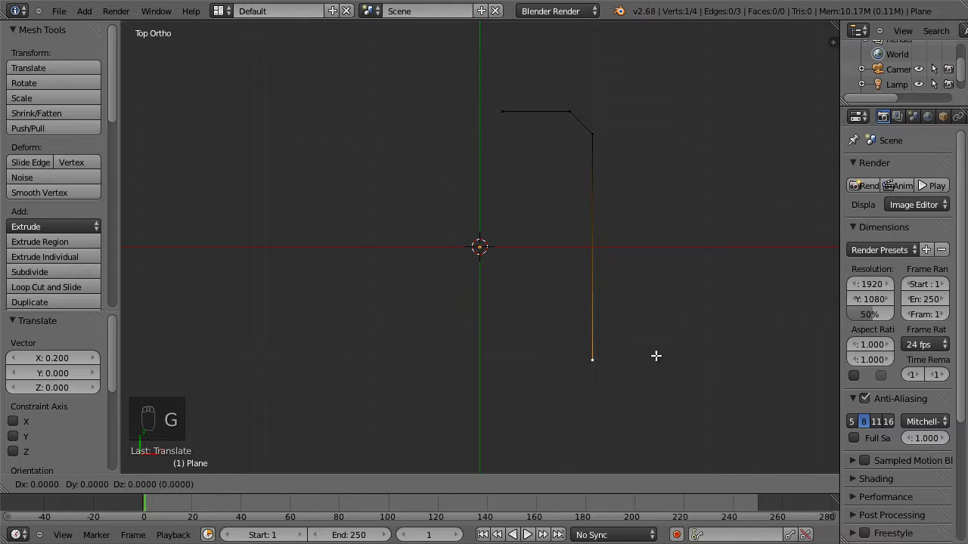
click(655, 218)
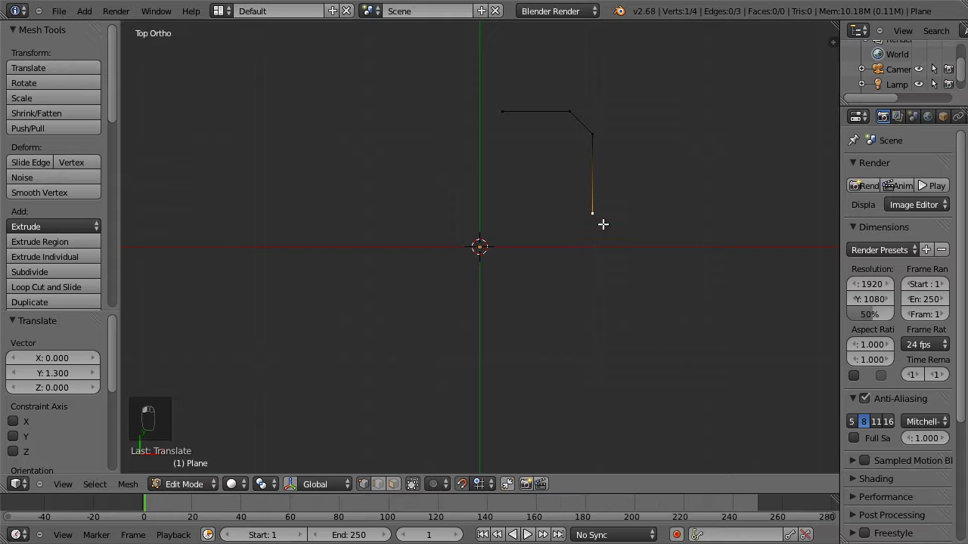
- Extrude the first notch: 0.1 right, 0.3 down, 0.1 left, 0.1 down
key(e)
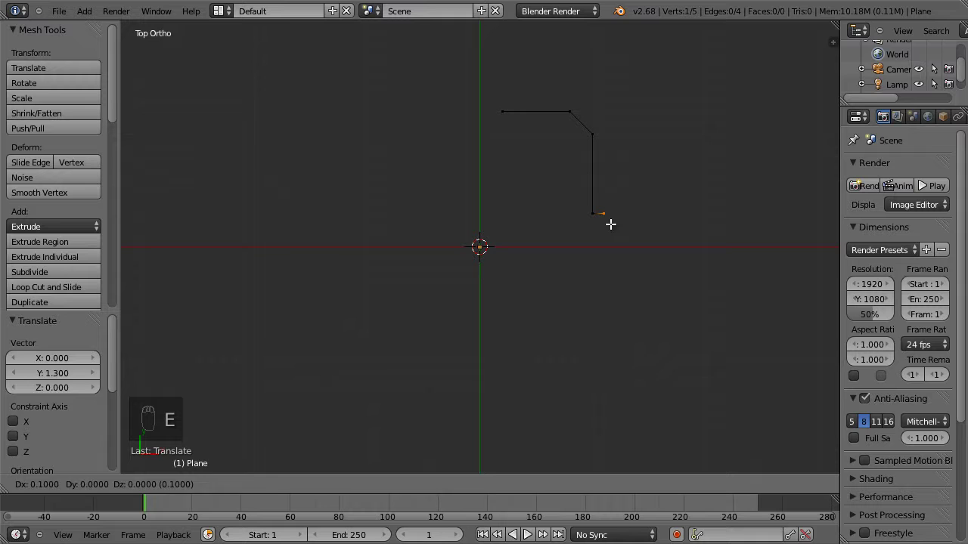
click(610, 224)
key(e)
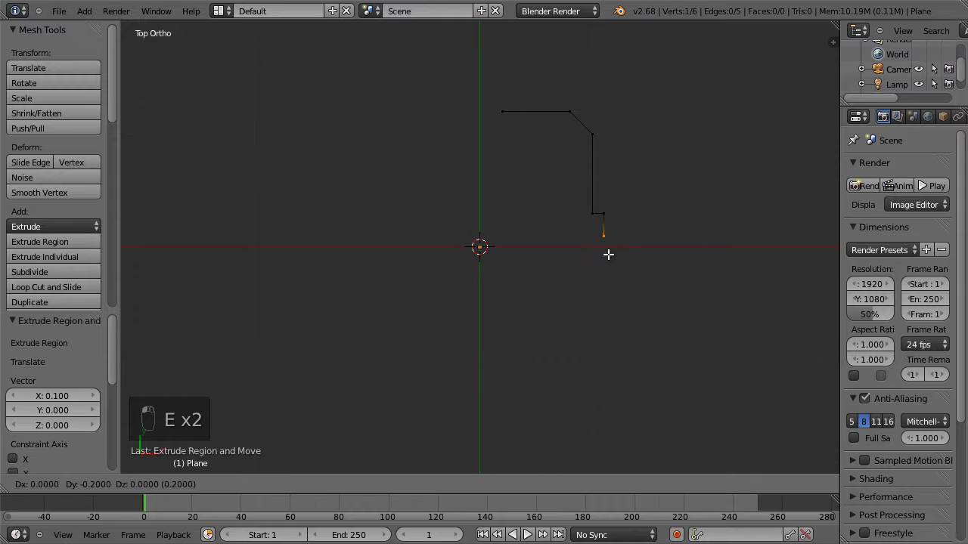
click(609, 258)
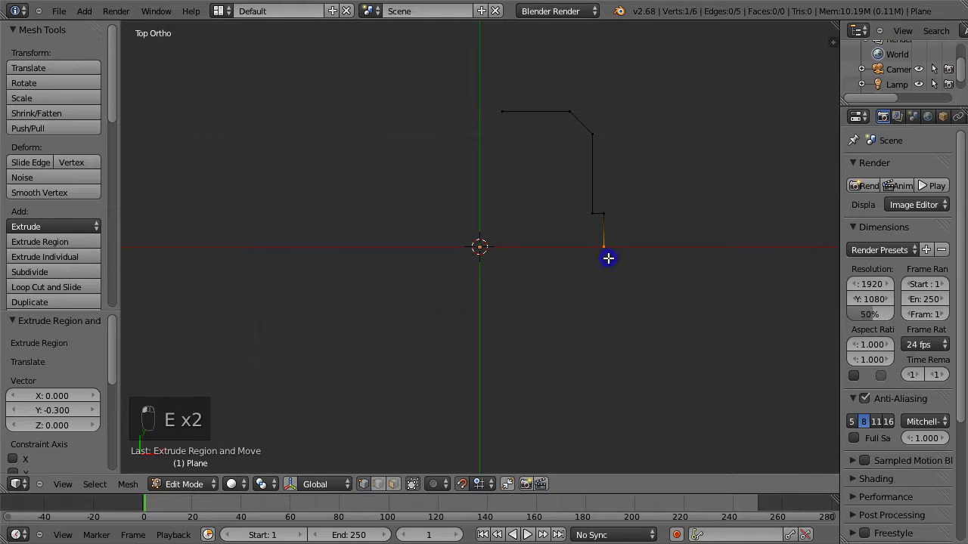
key(e)
click(590, 255)
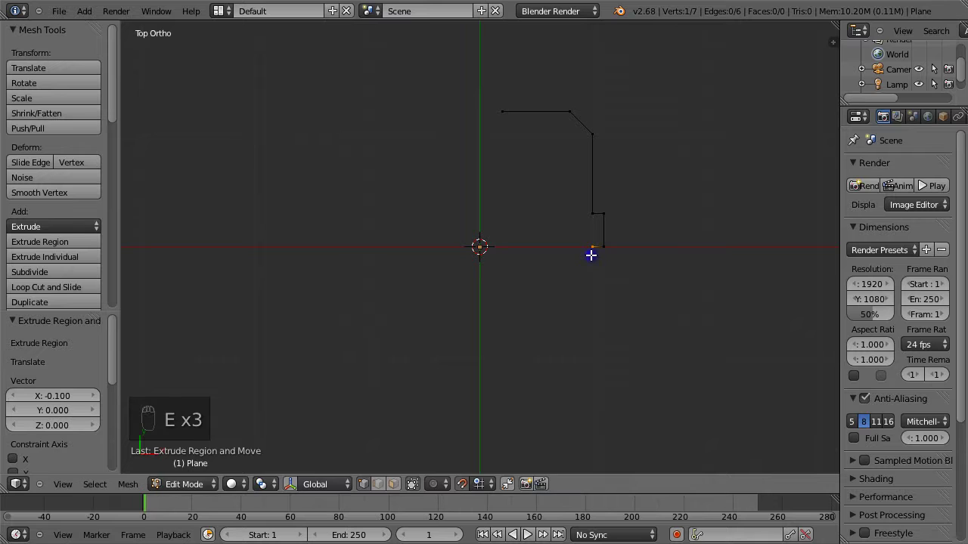
key(e)
click(590, 274)
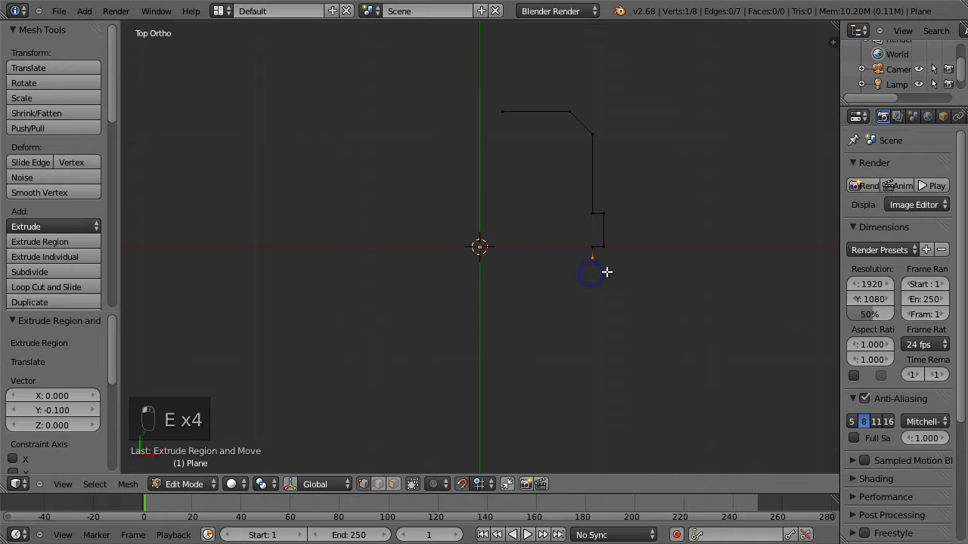
- Extrude a second notch: 0.1 right, 0.3 down, then one step left, down and right
key(e)
click(613, 271)
key(e)
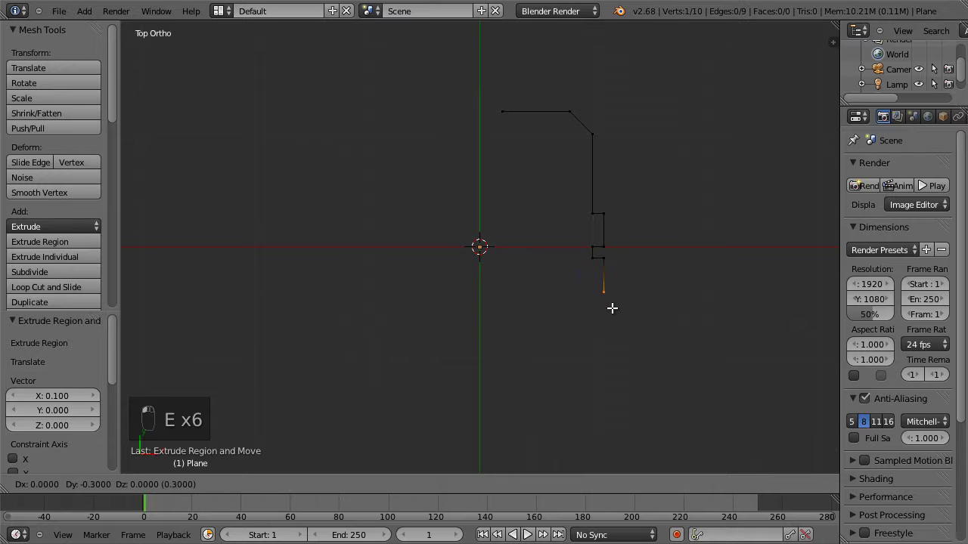
click(611, 306)
key(e)
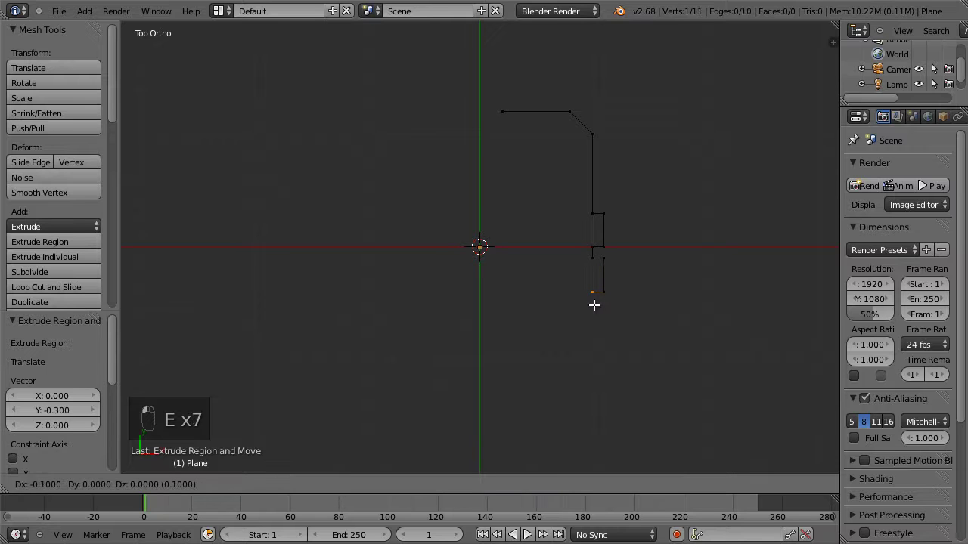
click(595, 305)
key(e)
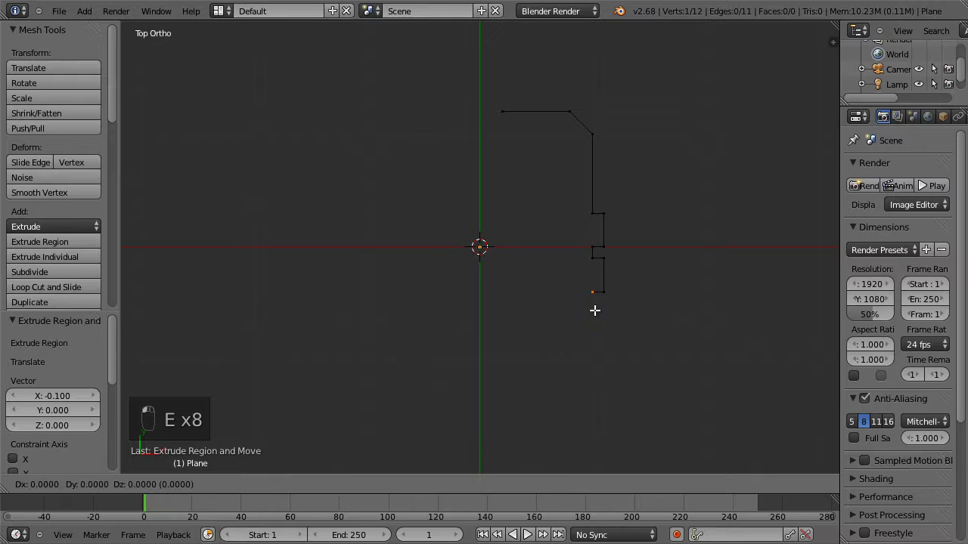
click(595, 311)
key(e)
click(608, 311)
- Extend the outline lower and add another notch stepping left, down and right
key(e)
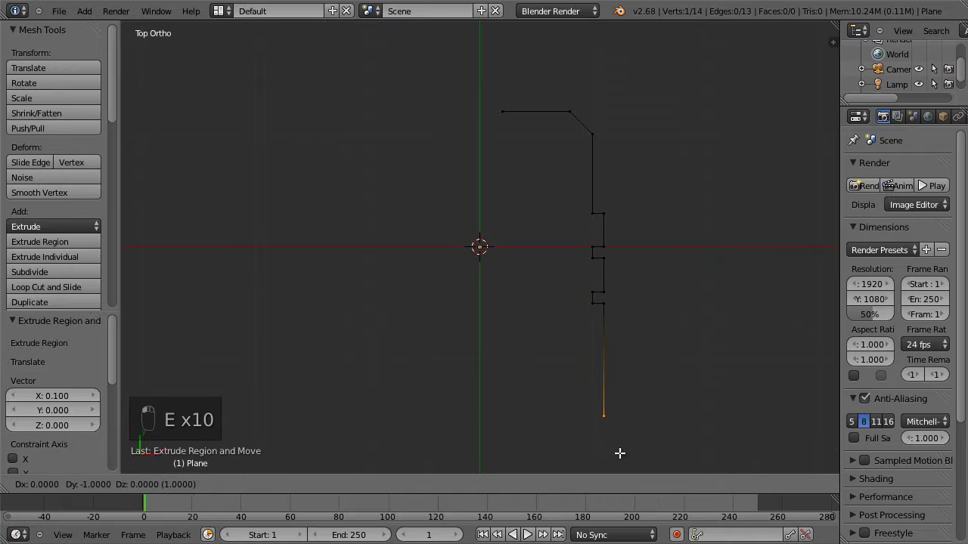
click(620, 453)
key(e)
click(598, 439)
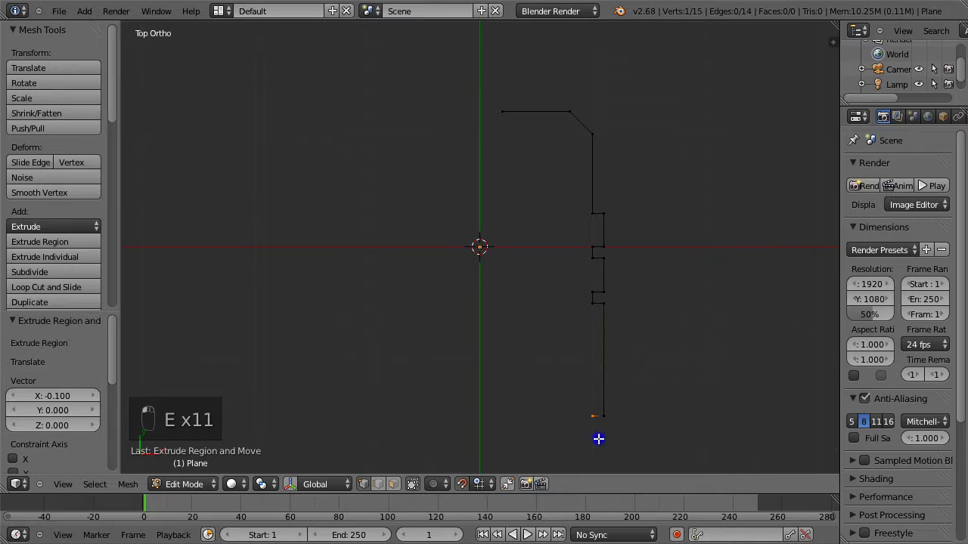
key(e)
click(601, 452)
key(e)
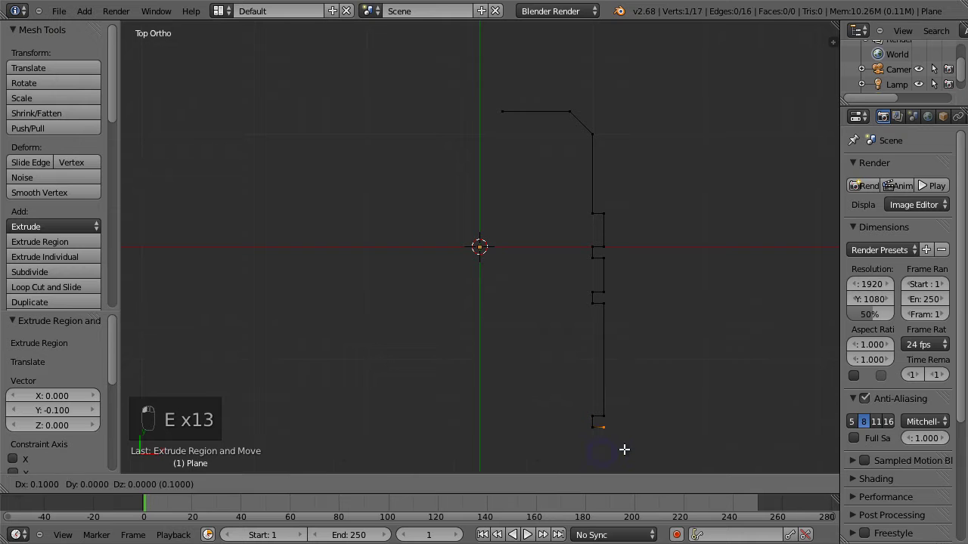
click(623, 449)
- Continue the outline further down with more small left, down and right notch steps
scroll(637, 417, down, 1)
scroll(637, 417, down, 1)
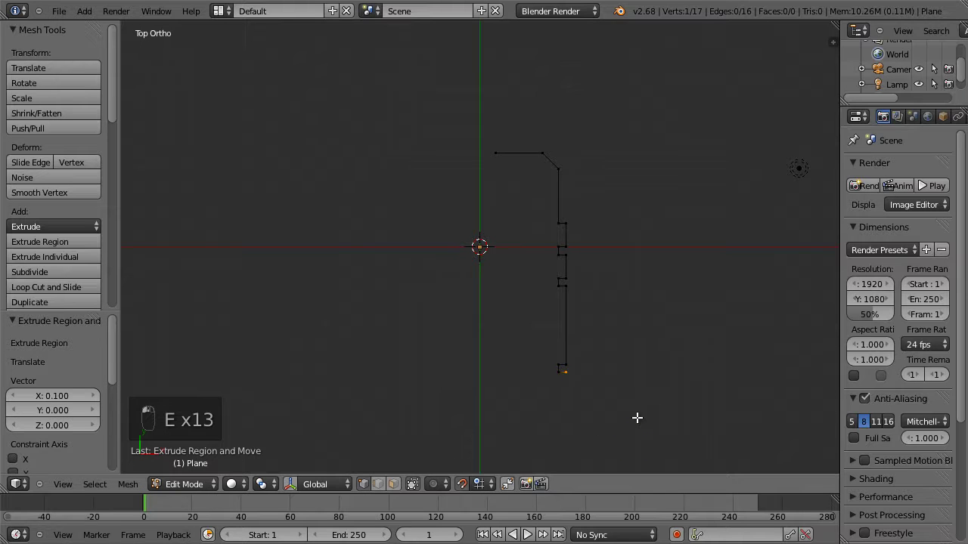
key(e)
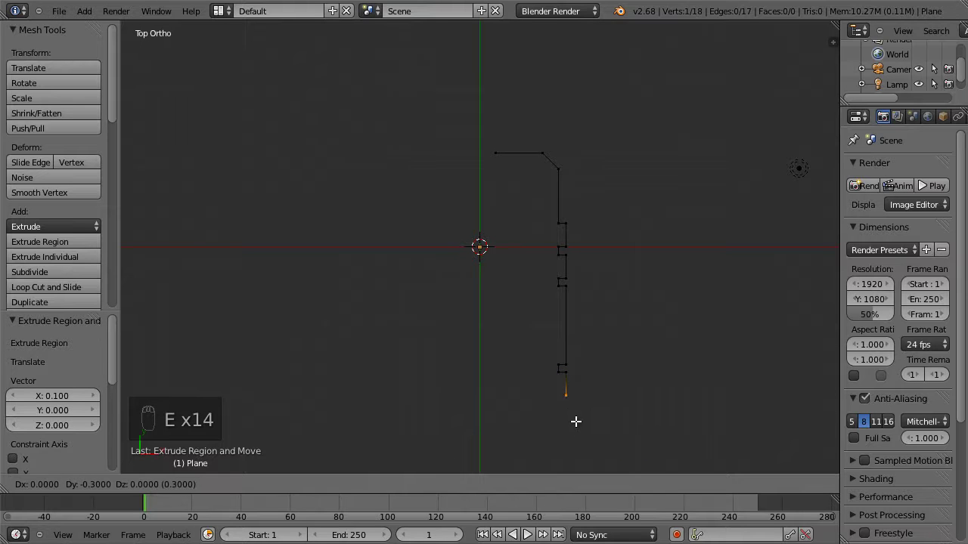
click(576, 421)
key(e)
click(566, 417)
key(e)
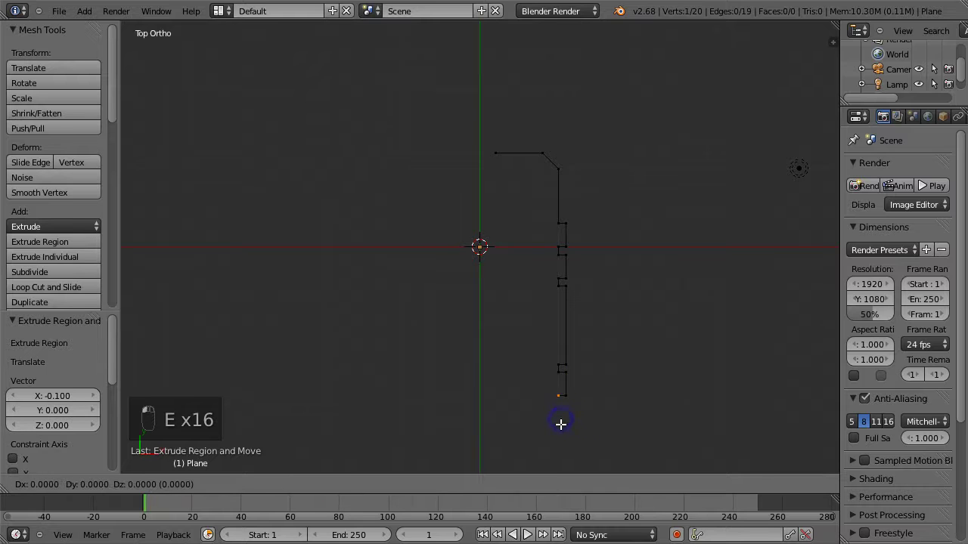
click(560, 430)
key(e)
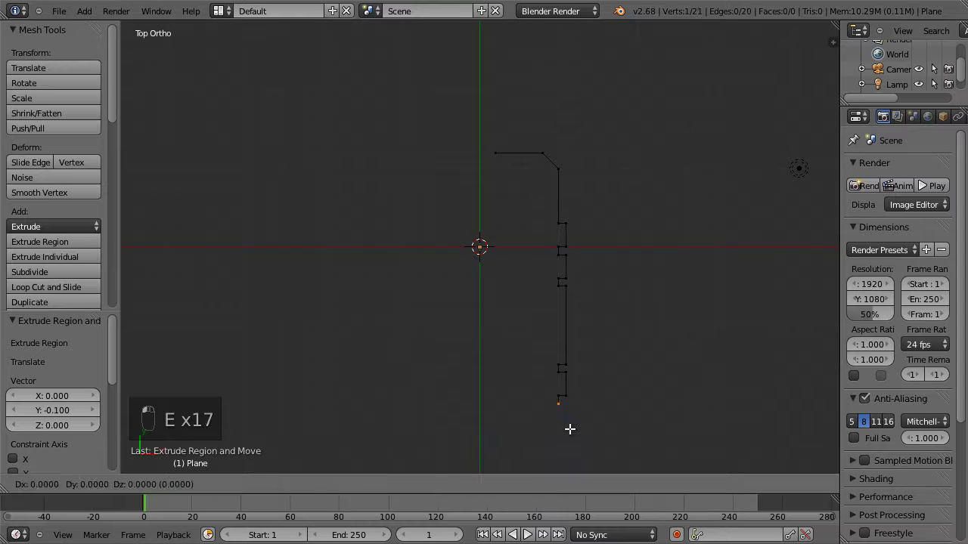
click(567, 429)
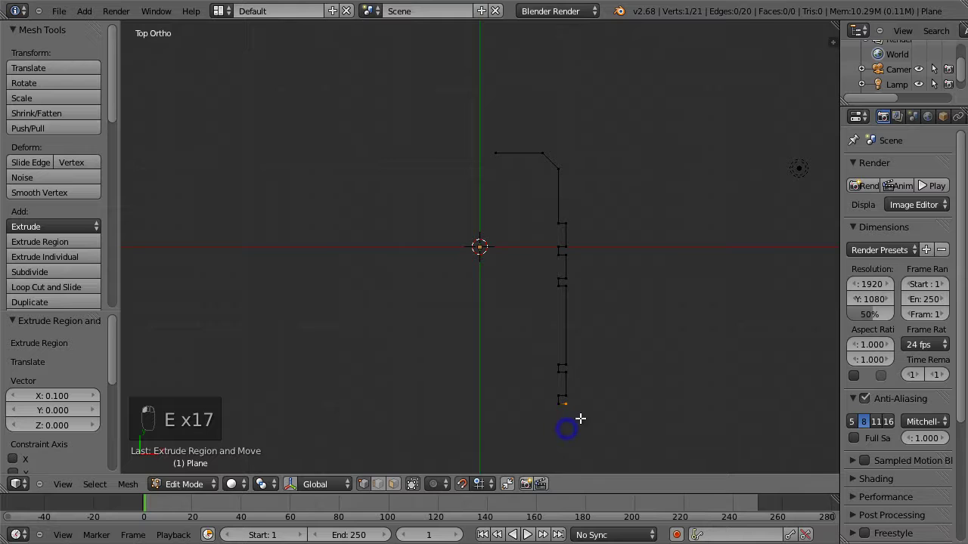
key(e)
click(581, 457)
key(e)
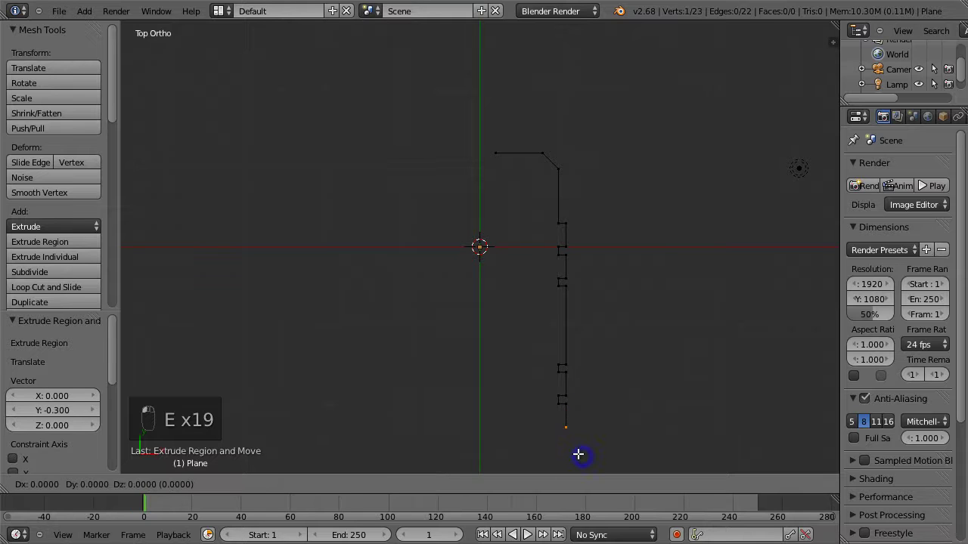
click(570, 453)
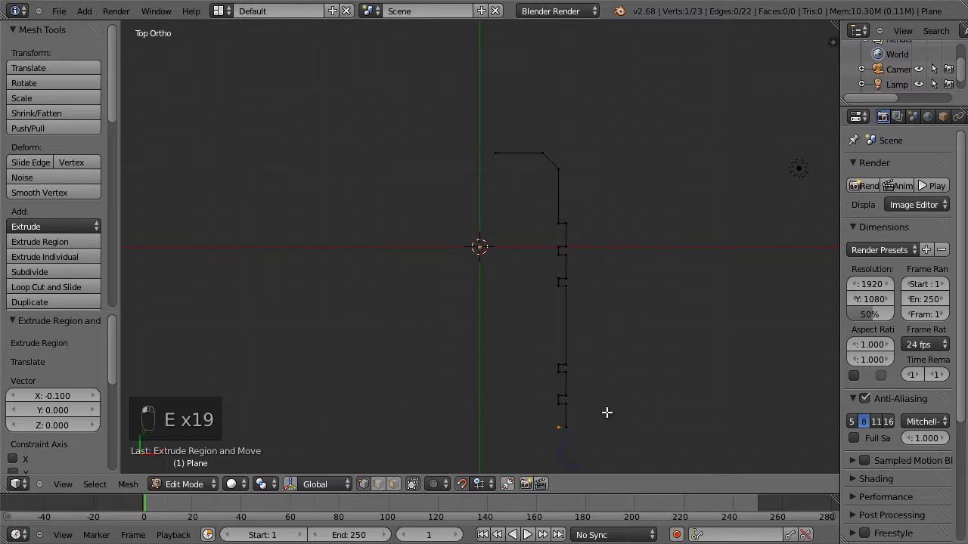
- Extrude a long shaft 16 units down, then a sloped edge down-left for the tip
shift+middle_drag(606, 415, 585, 125)
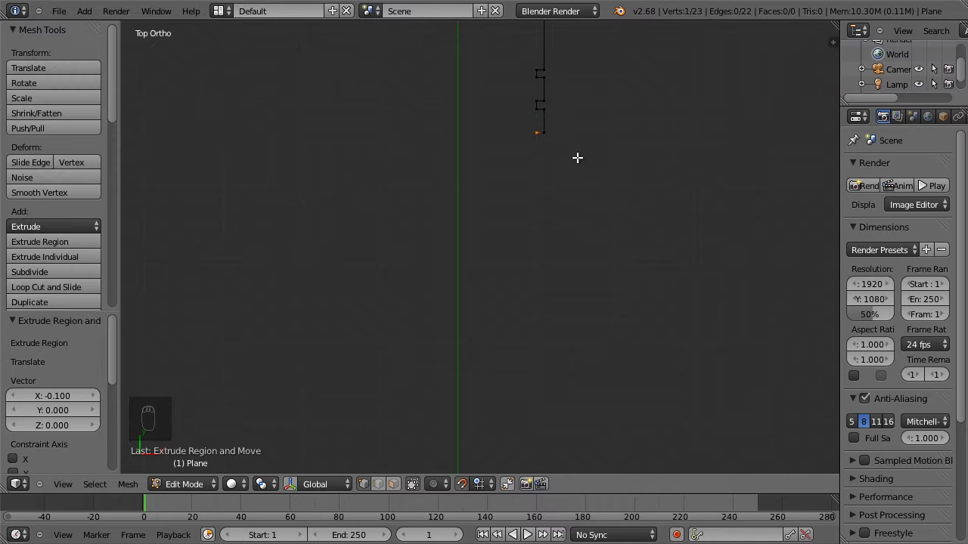
scroll(577, 158, down, 5)
scroll(577, 158, down, 2)
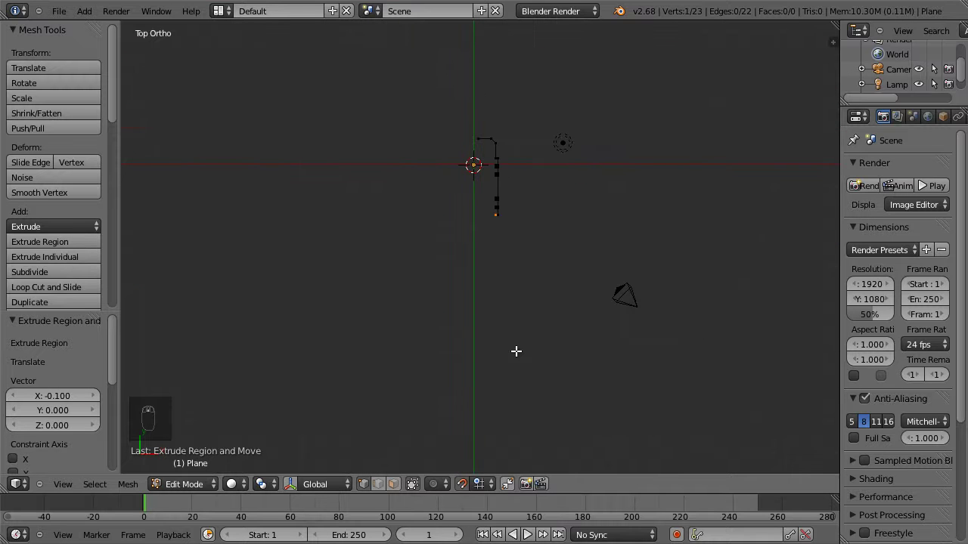
mouse_move(517, 350)
shift+middle_down()
mouse_move(521, 361)
mouse_move(535, 198)
shift+middle_up()
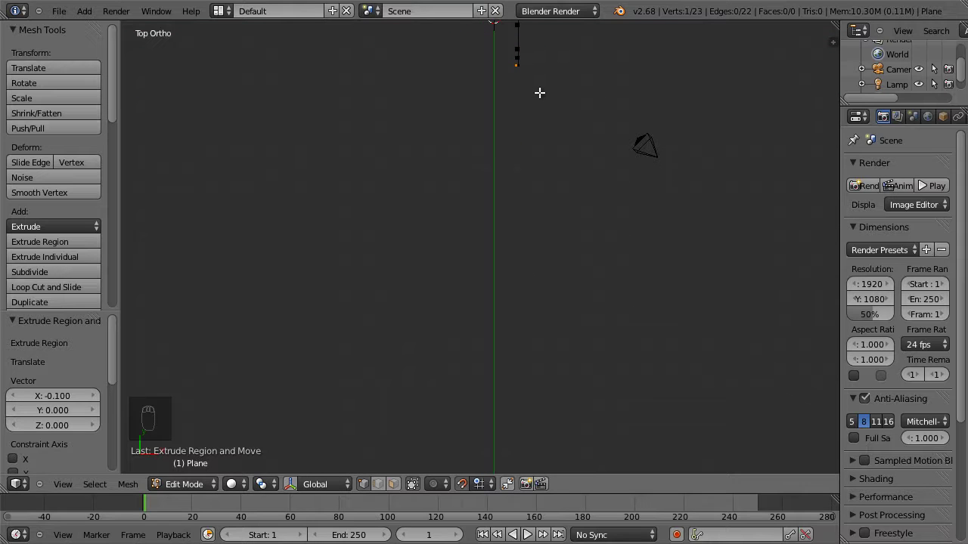
key(e)
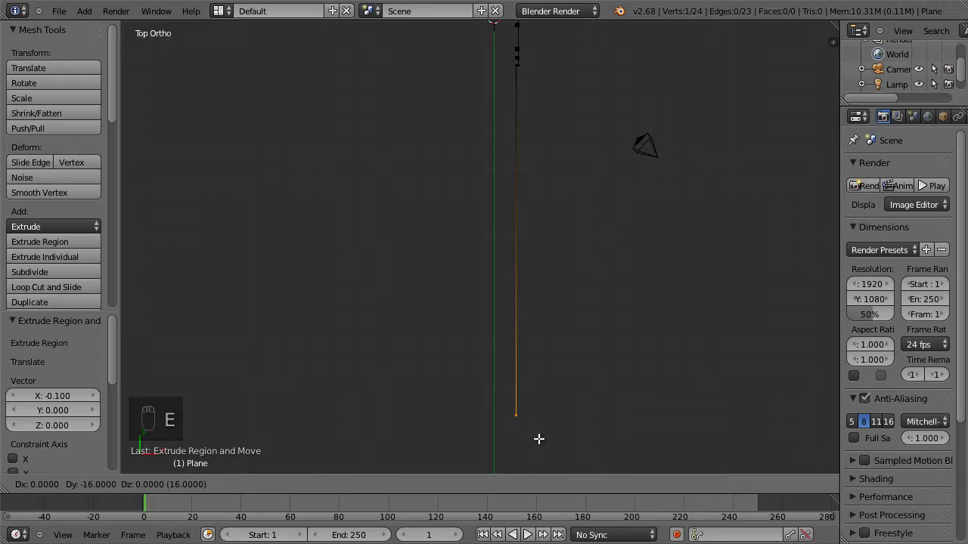
click(538, 449)
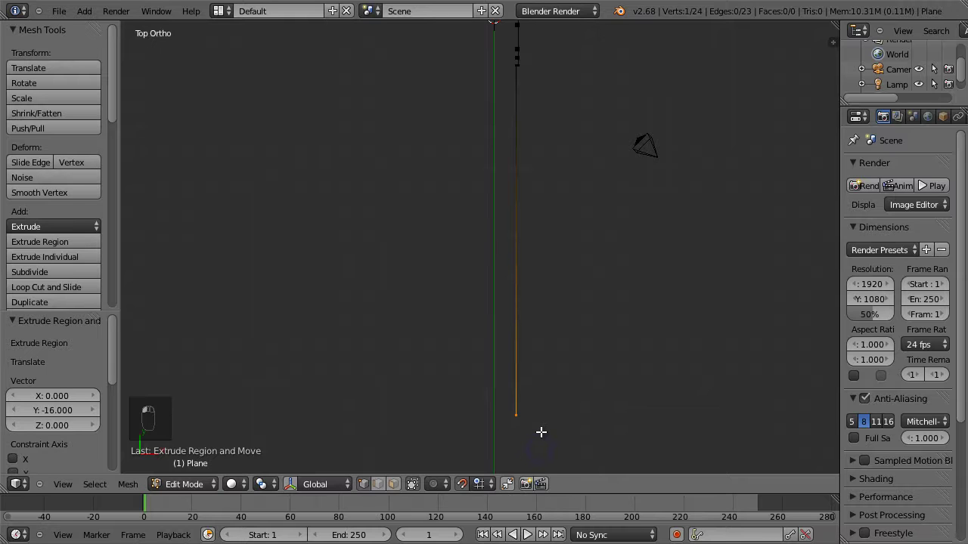
key(e)
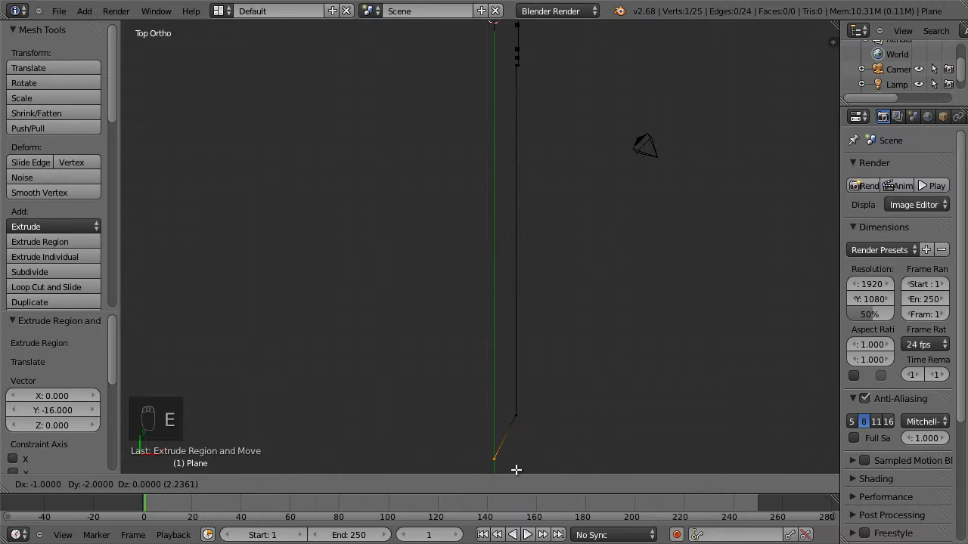
click(516, 470)
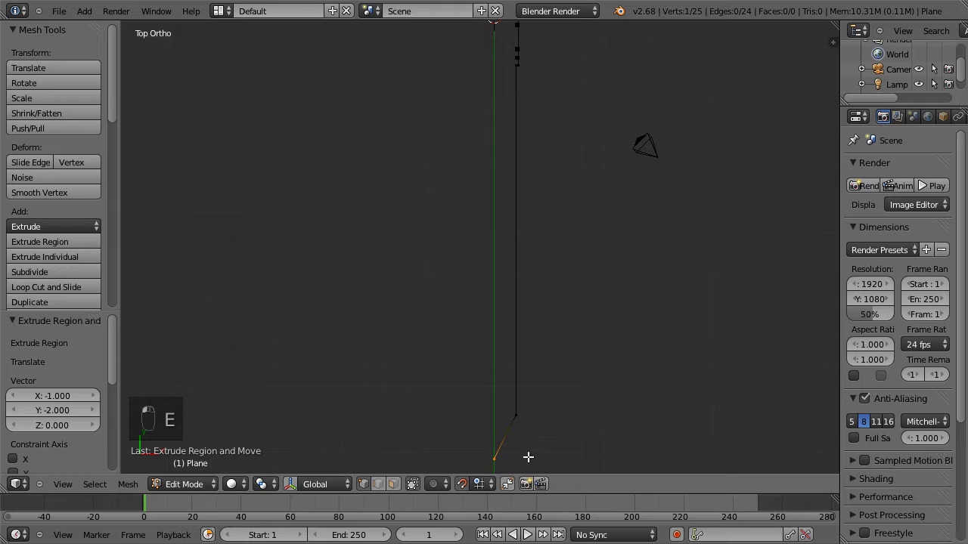
- Nudge the tip vertex slightly right, add a final vertex beside it, and select all
shift+middle_drag(528, 446, 552, 300)
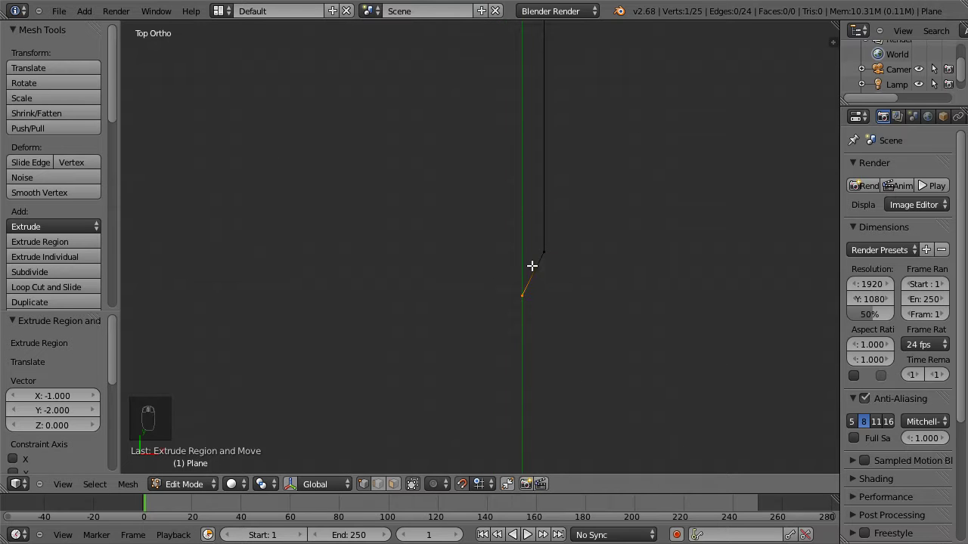
key(shift+b)
drag(488, 231, 590, 330)
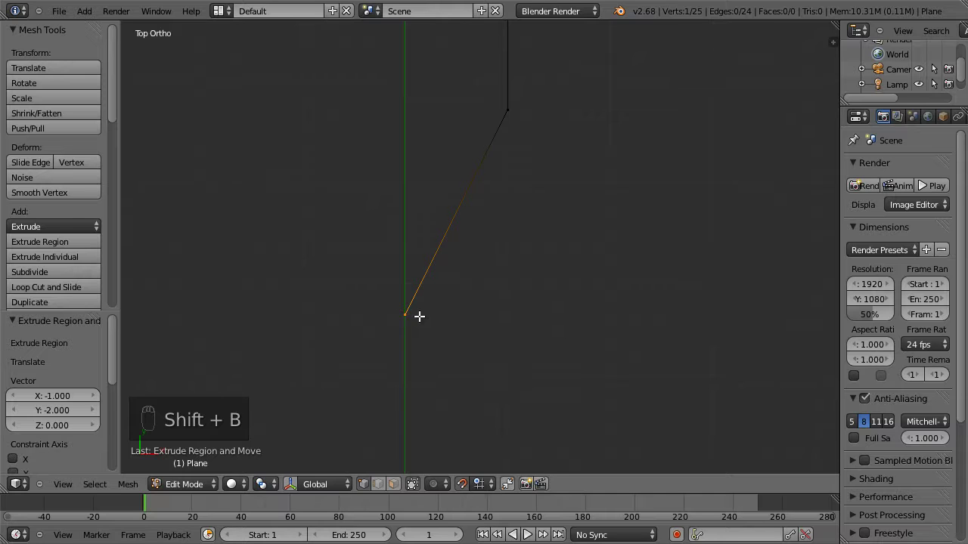
key(g)
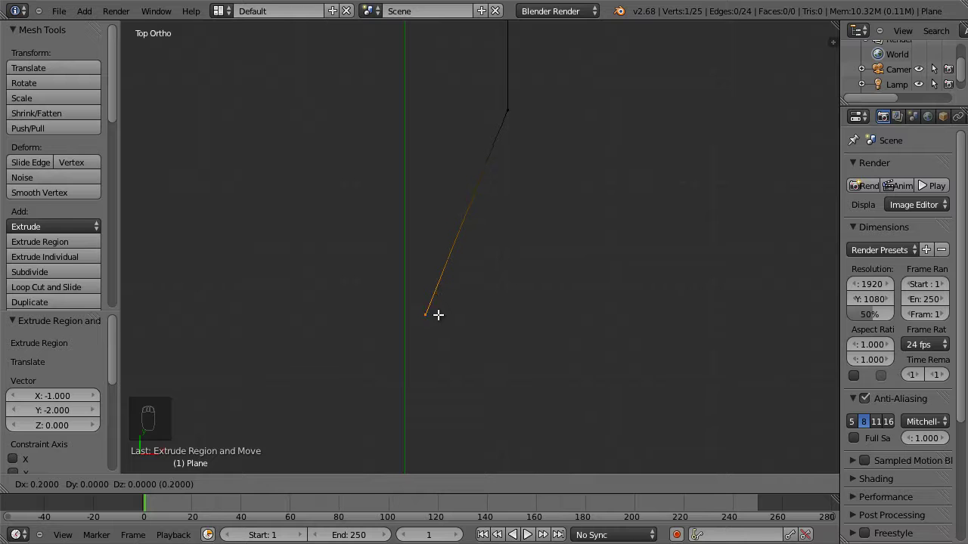
click(437, 314)
key(e)
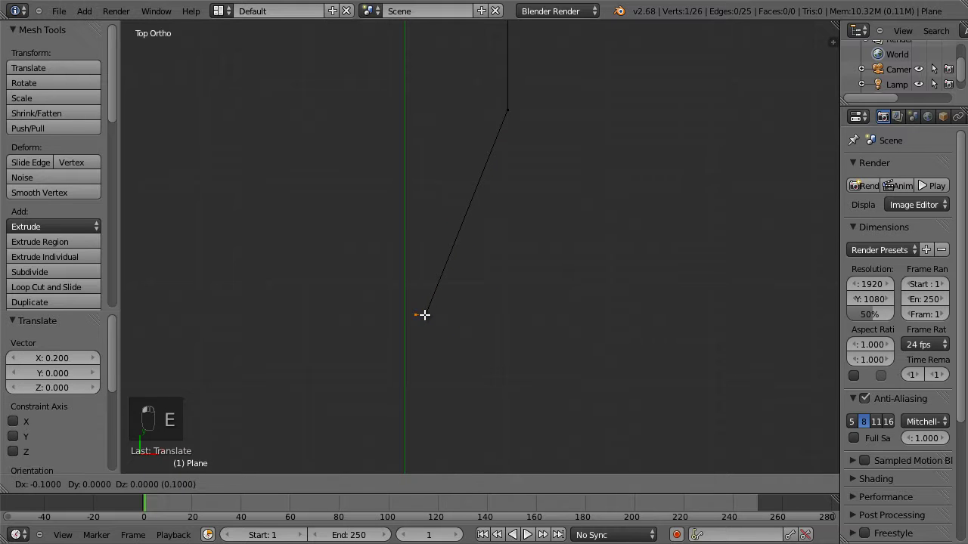
click(421, 315)
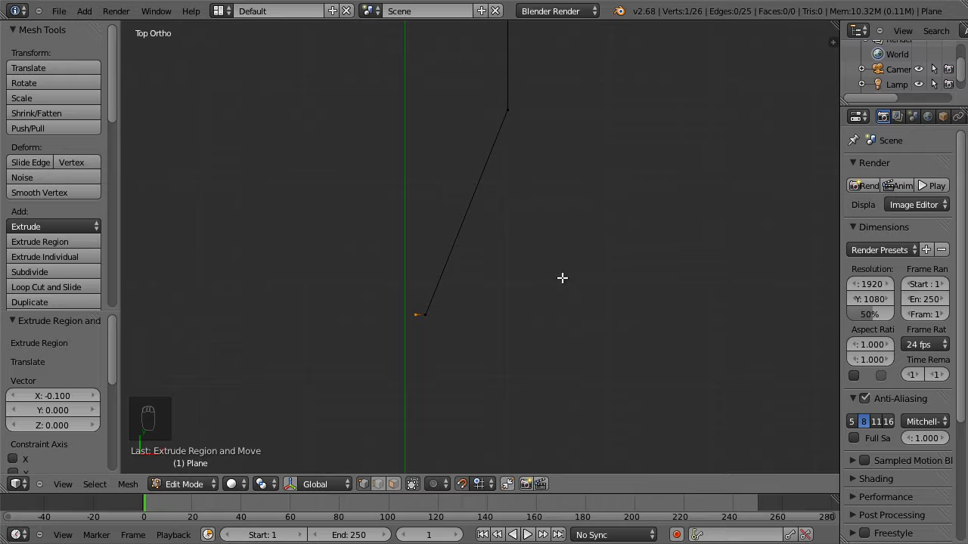
key(a)
key(a)
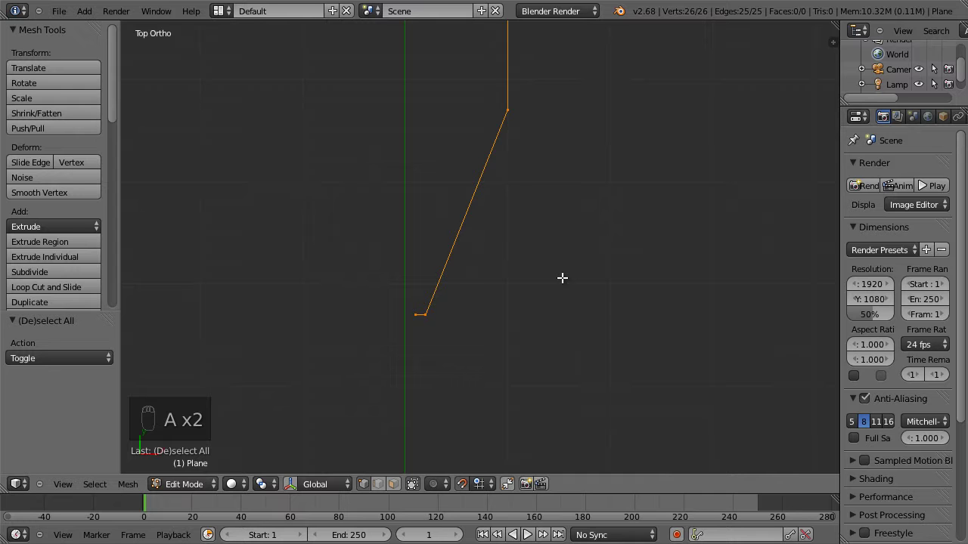
- Spin the framed outline with 6 steps through a full 360 degrees
key(KP_Decimal)
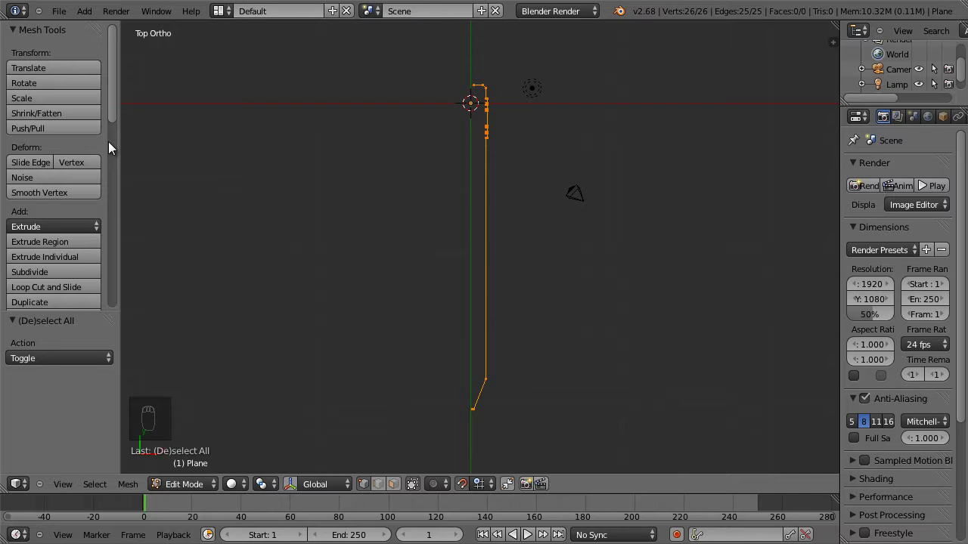
drag(113, 106, 113, 161)
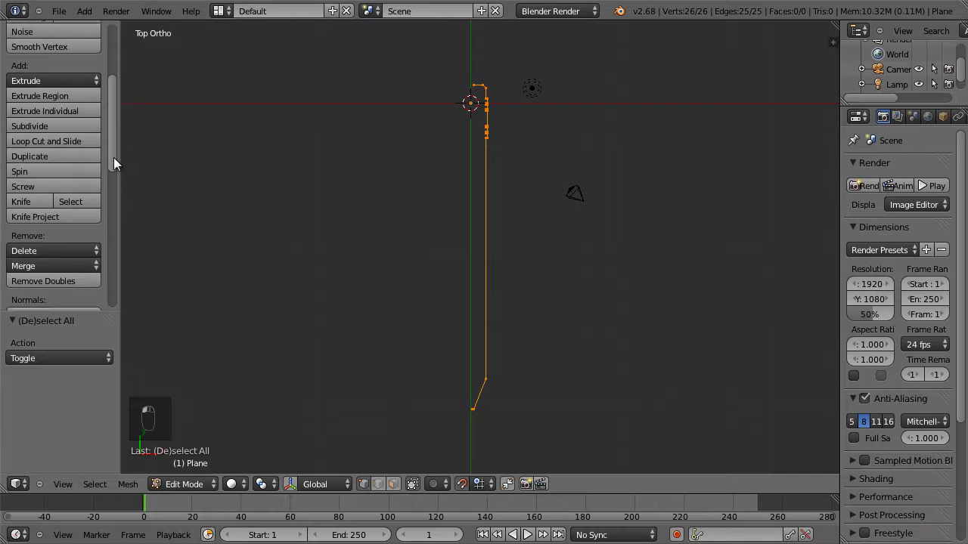
click(58, 161)
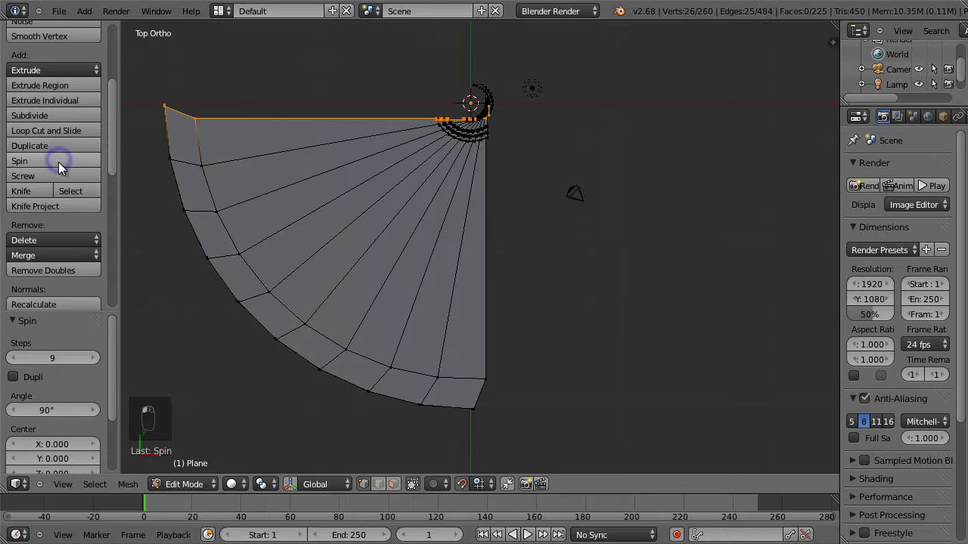
click(58, 358)
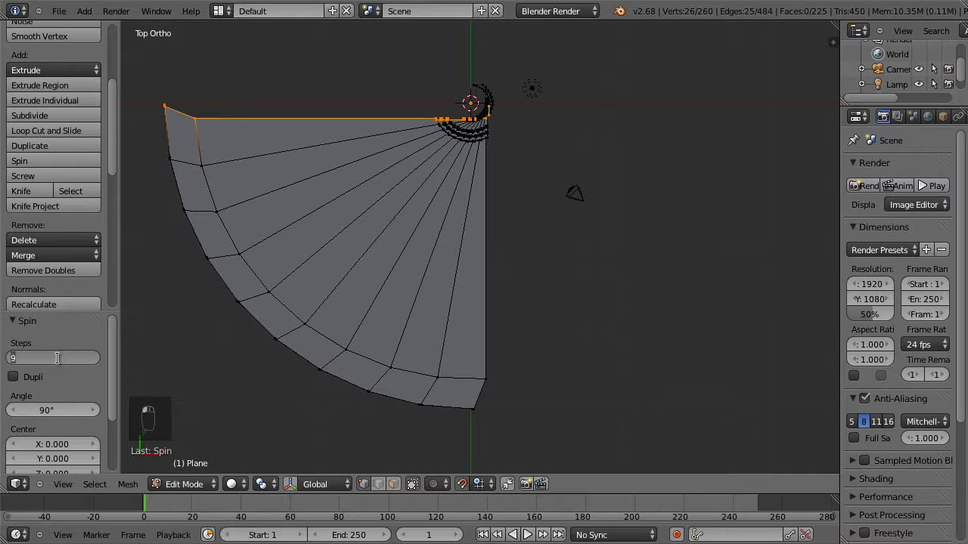
text(6)
key(Return)
click(49, 409)
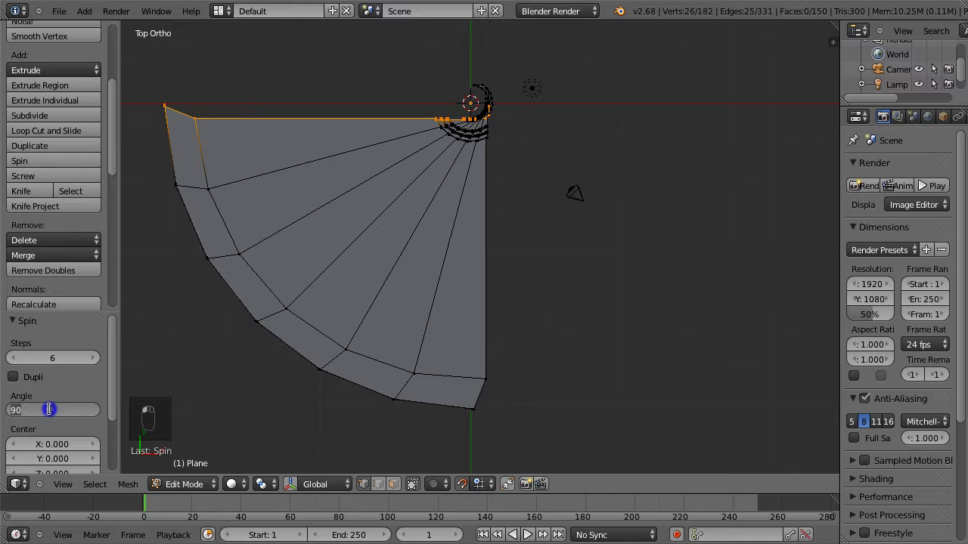
text(36)
key(Tab)
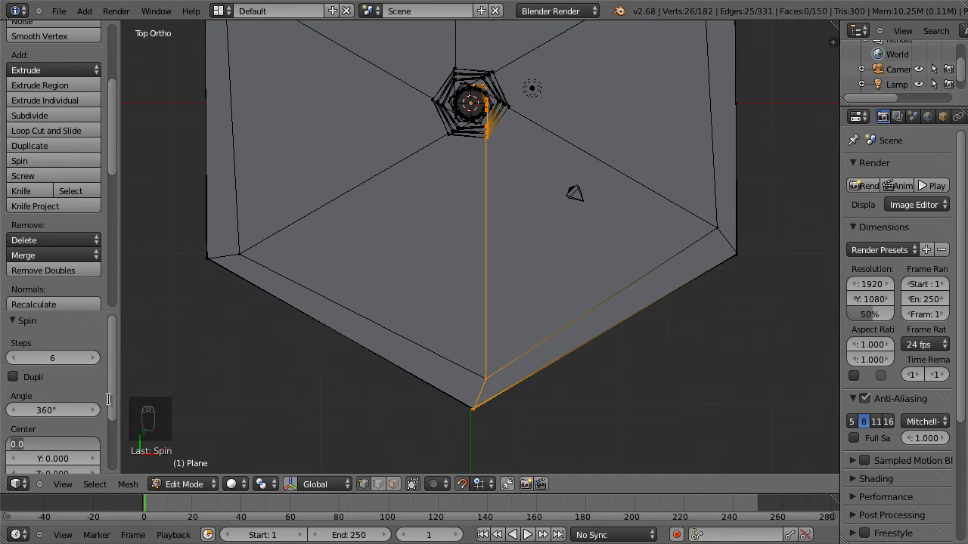
- Keep the spin centre X at 0 and set the spin axis to Y 1, Z 0
click(114, 395)
drag(115, 419, 111, 467)
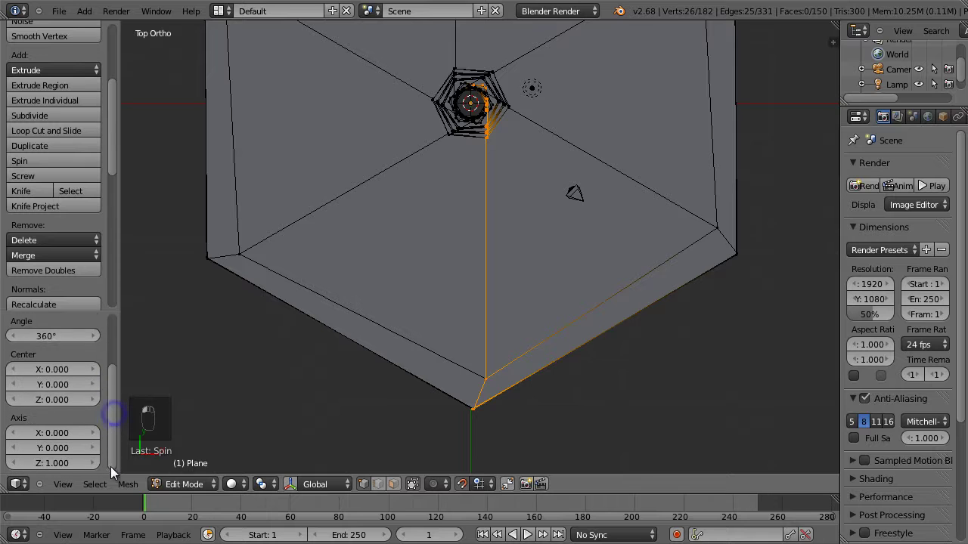
click(59, 446)
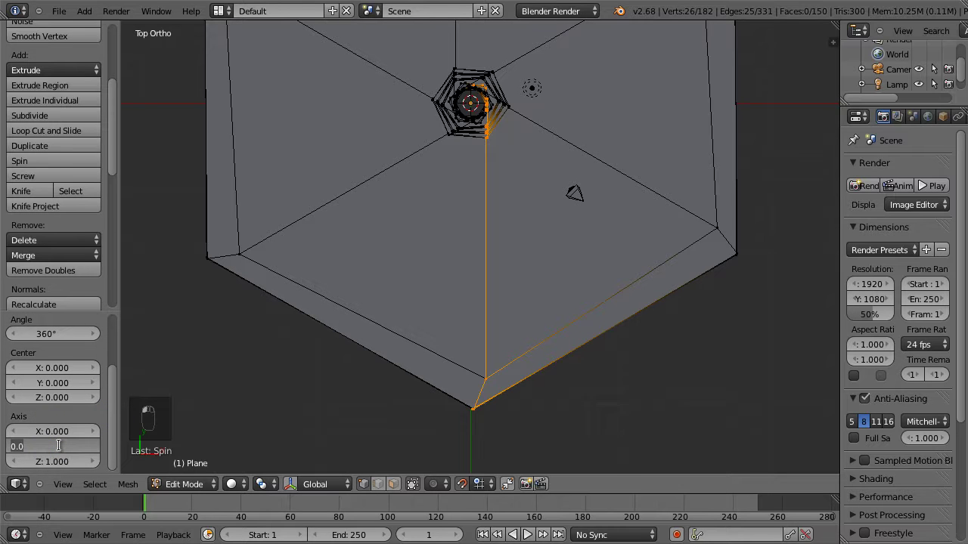
text(1)
click(57, 460)
text(0)
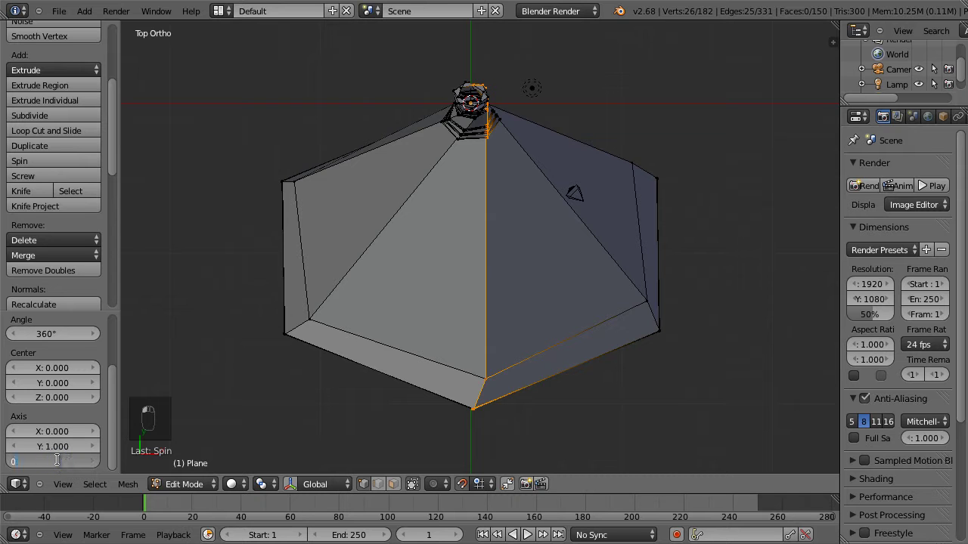
key(Return)
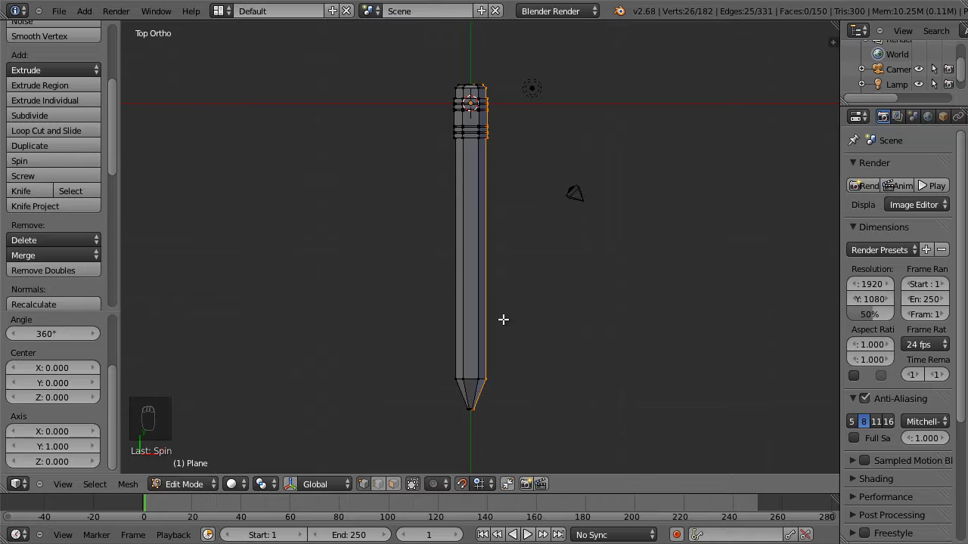
- Remove doubles on the whole pencil, recalculate normals with Ctrl+N, then deselect
key(a)
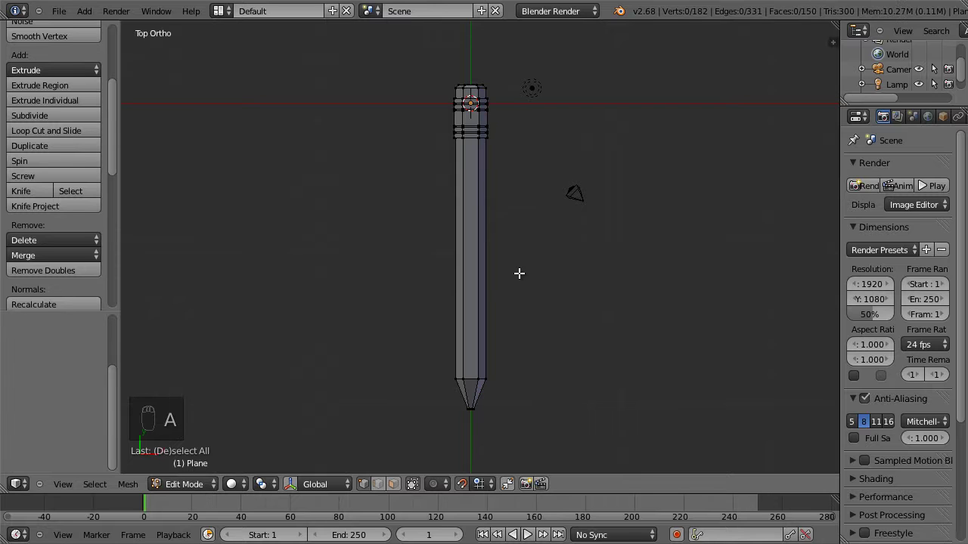
key(a)
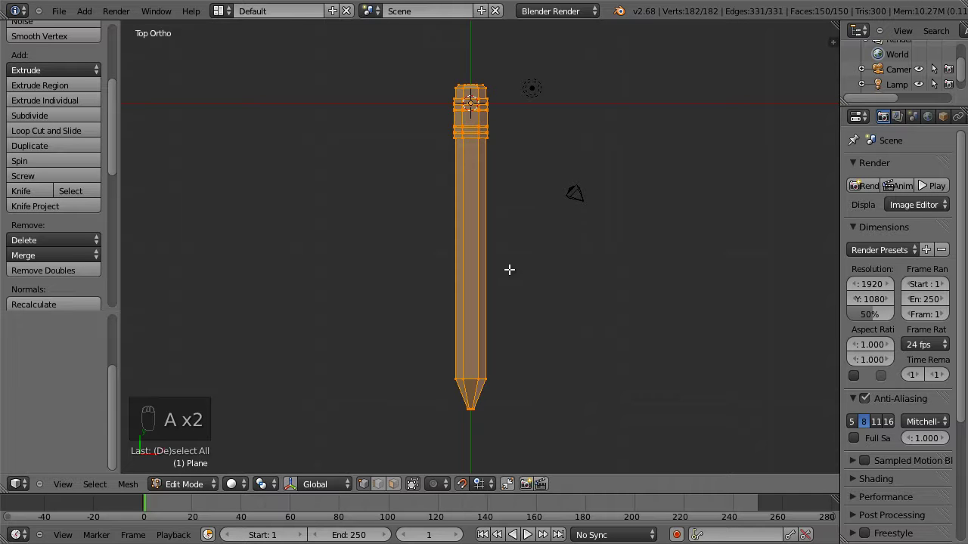
click(90, 271)
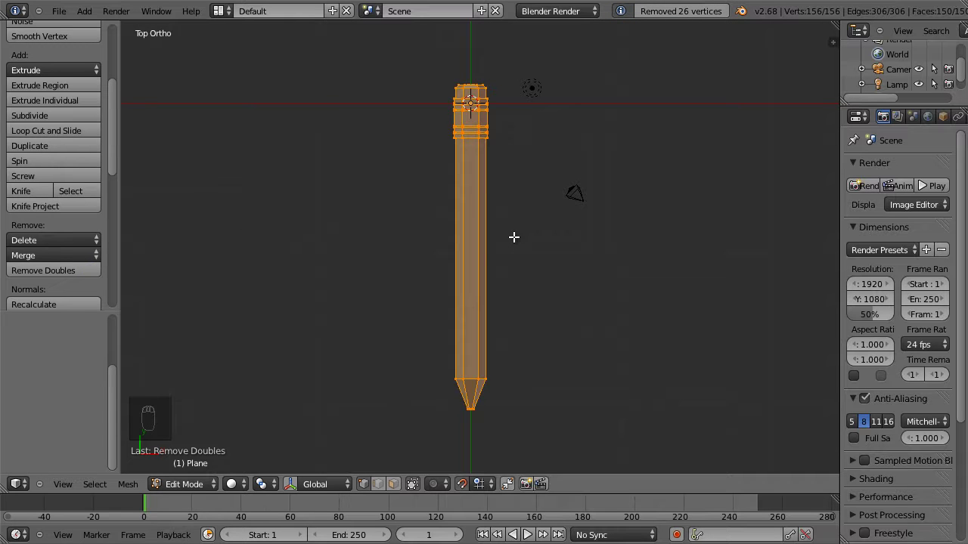
key(ctrl+n)
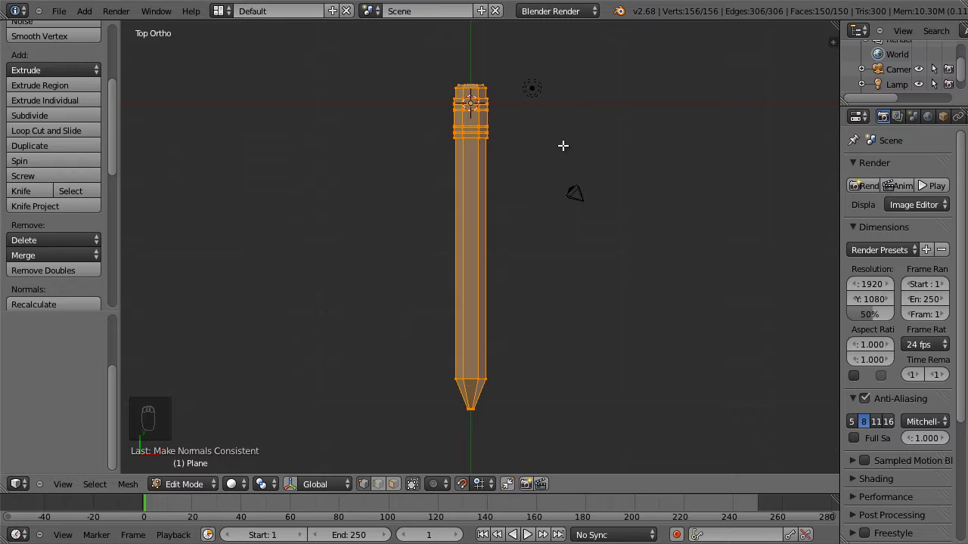
key(a)
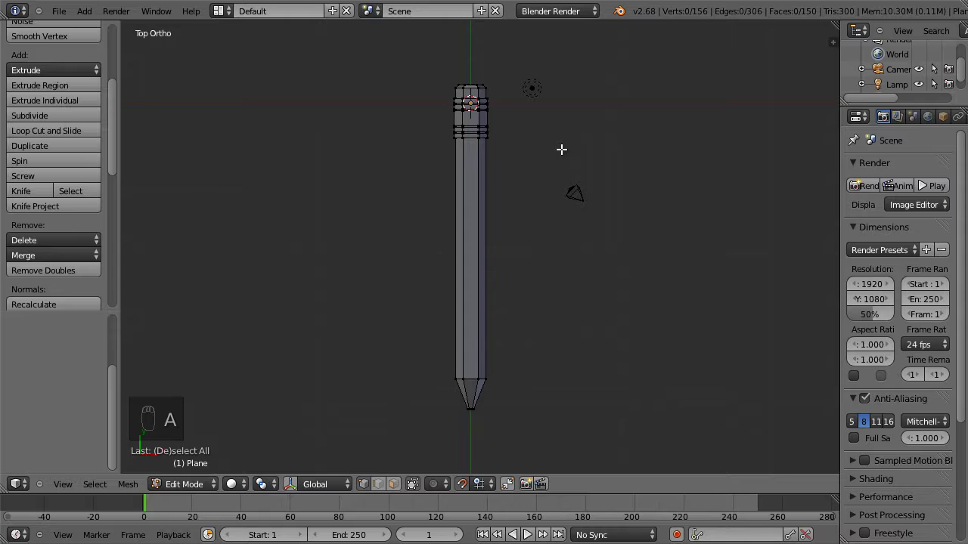
- Scale the whole pencil to 0.7, excluding the Y axis so its length stays
key(a)
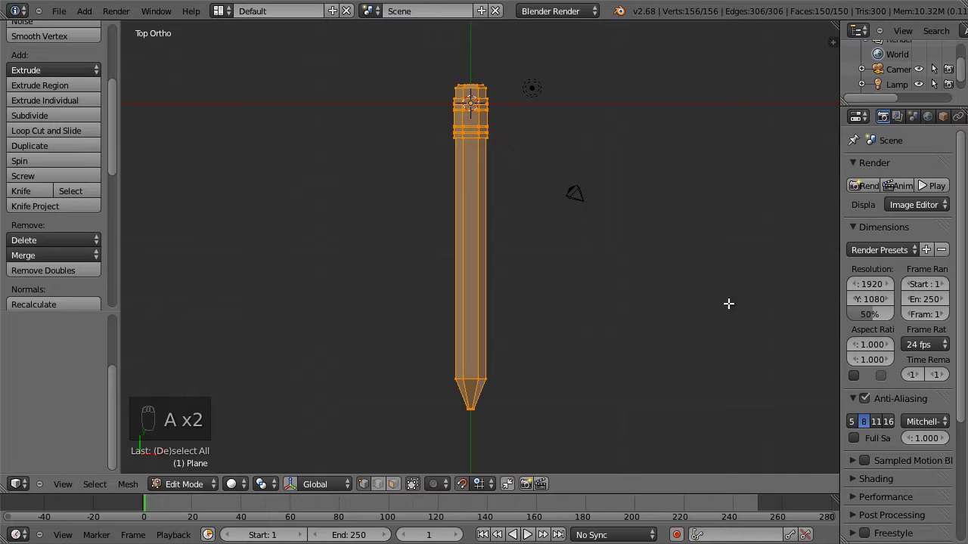
key(s)
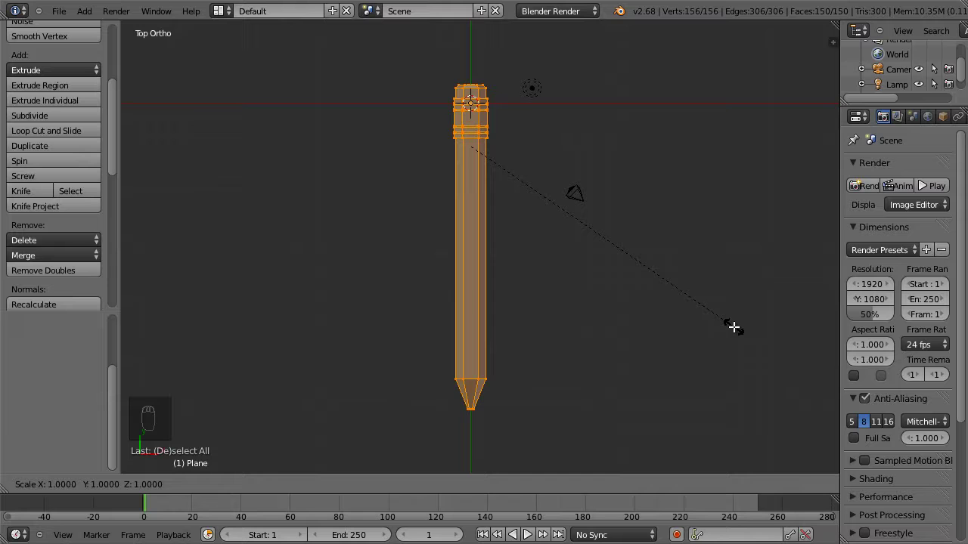
key(shift+y)
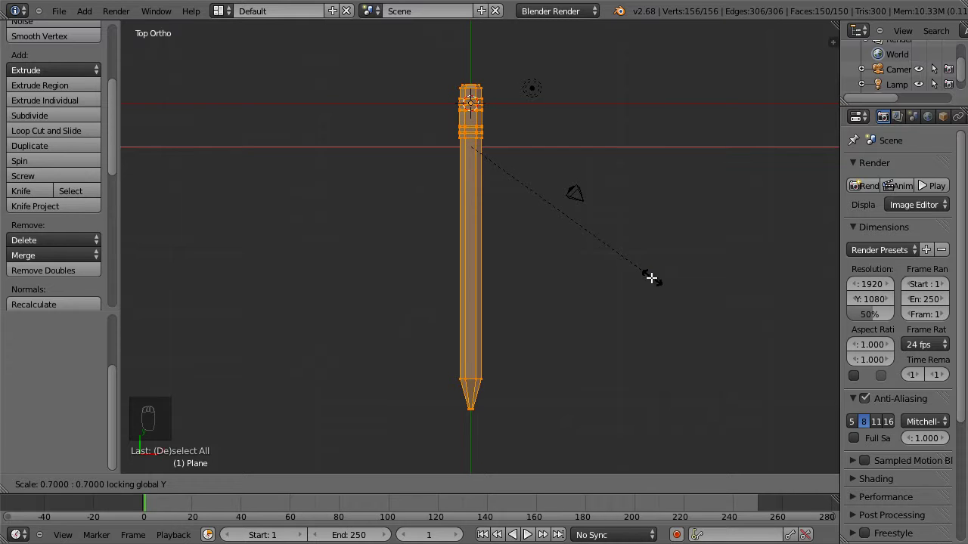
click(650, 278)
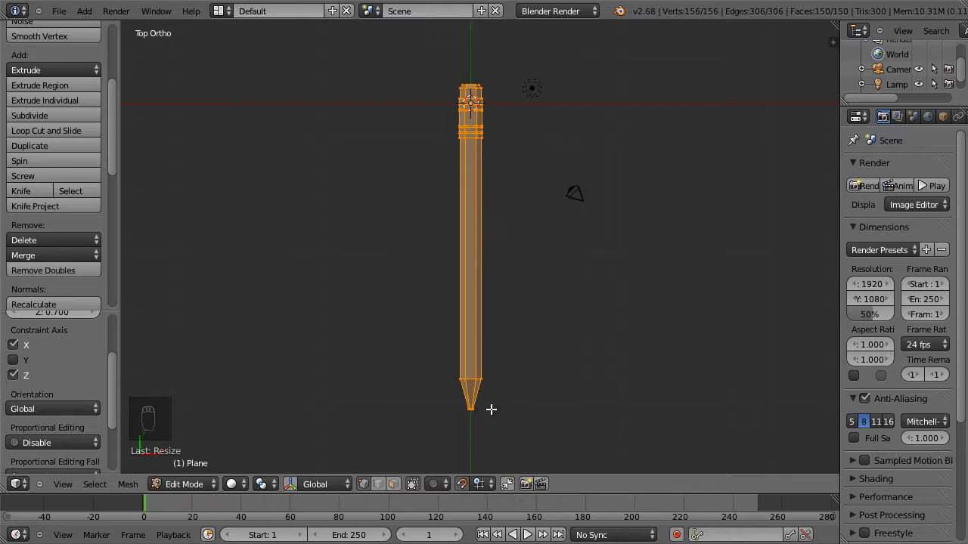
- Zoom into the eraser end, then frame the whole pencil in view
click(462, 483)
key(shift+b)
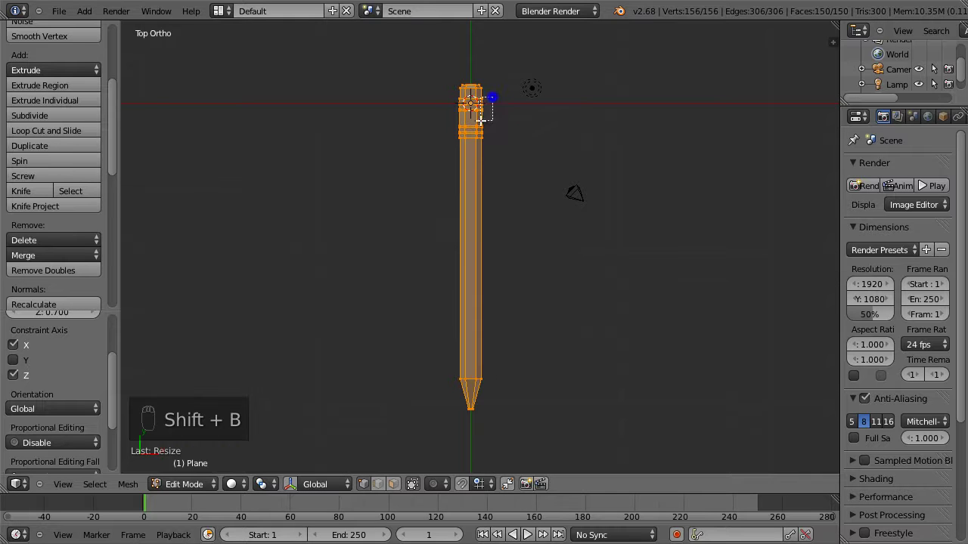
drag(493, 95, 464, 156)
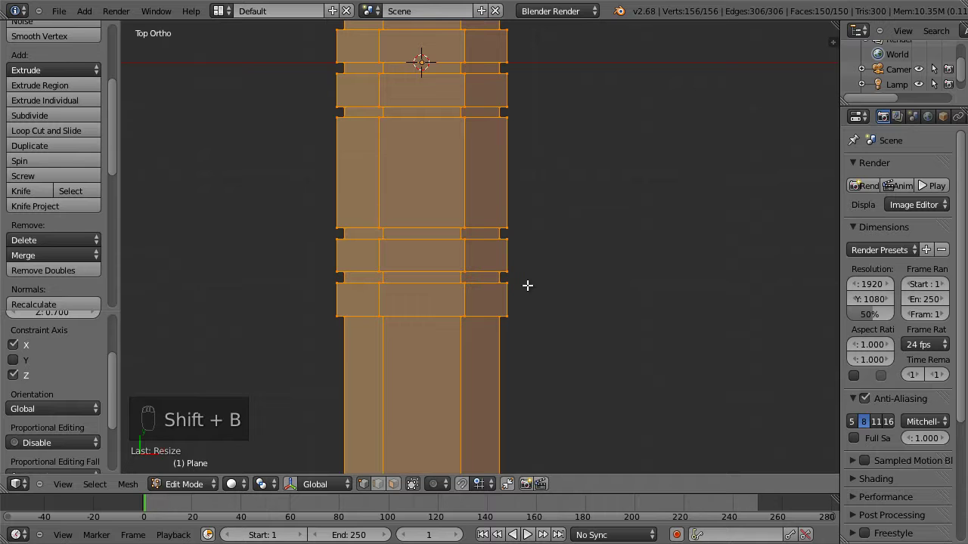
scroll(530, 281, down, 4)
scroll(532, 278, down, 2)
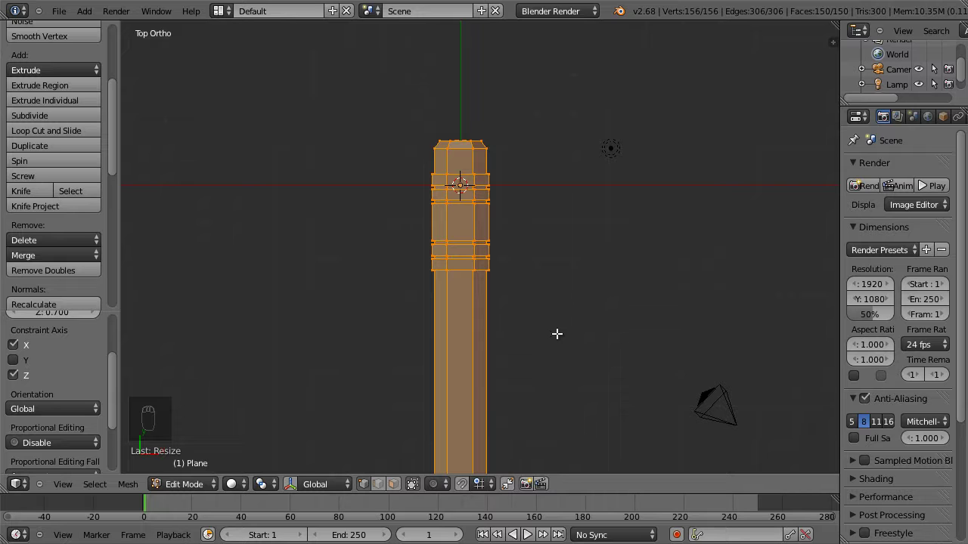
scroll(555, 335, down, 1)
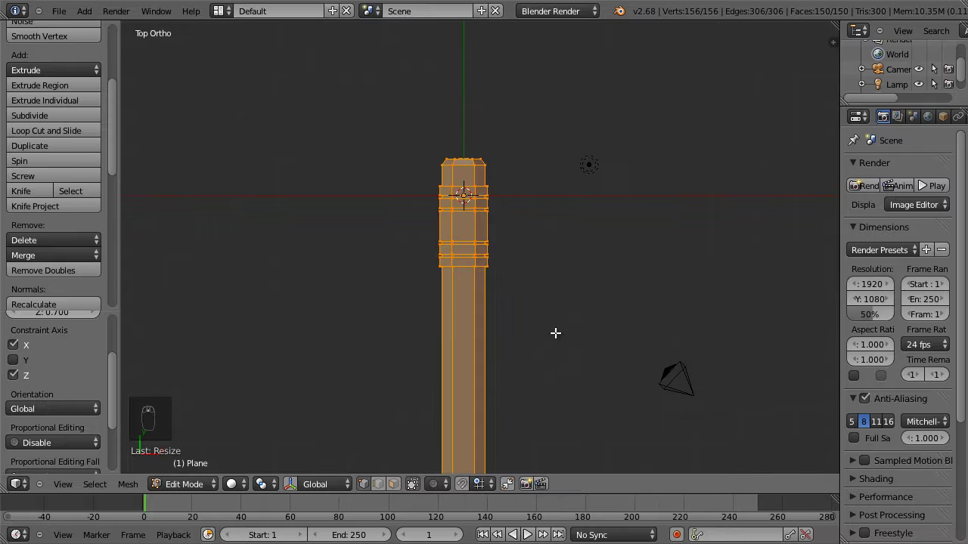
key(KP_Decimal)
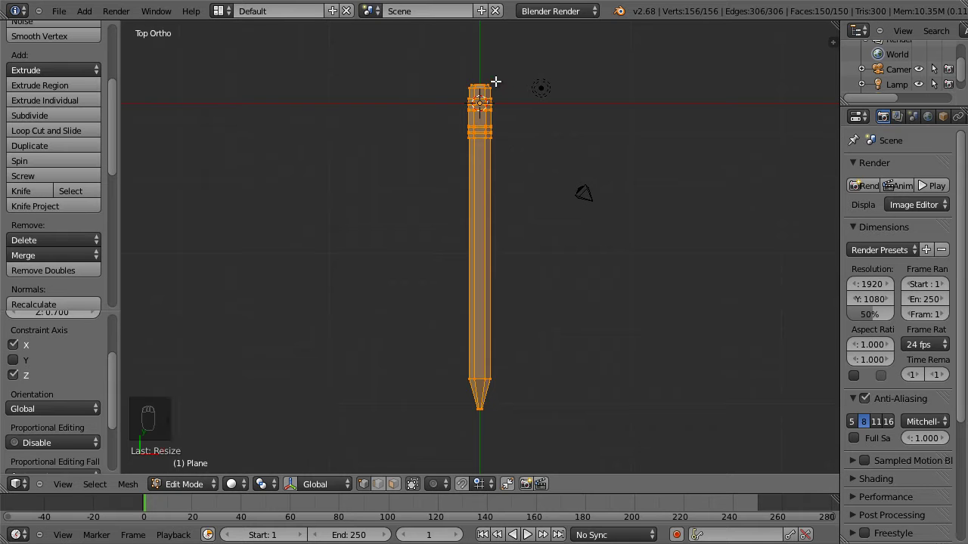
- Enable Rotate Around Selection in User Preferences > Interface and save user settings
mouse_move(494, 80)
middle_down()
mouse_move(580, 176)
mouse_move(530, 173)
mouse_move(497, 189)
mouse_move(502, 199)
middle_up()
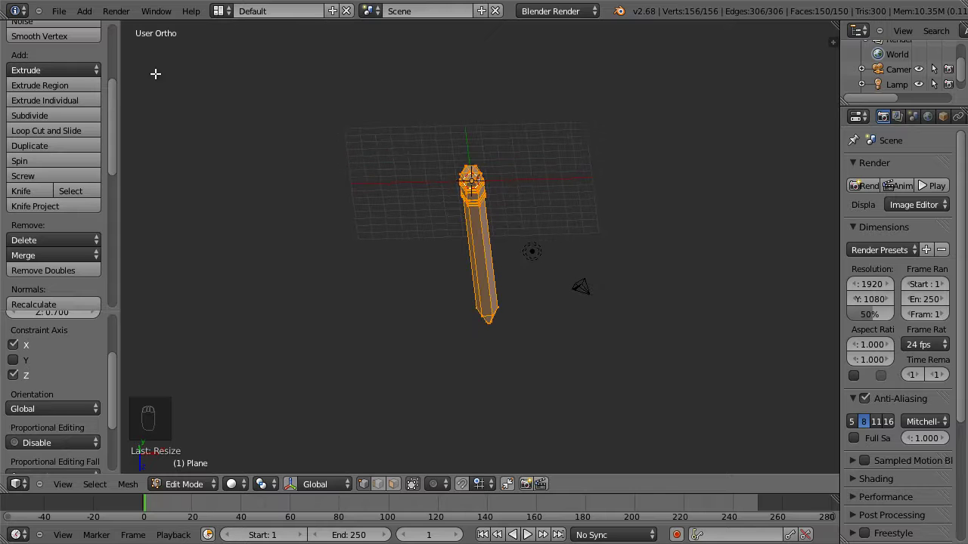
click(59, 11)
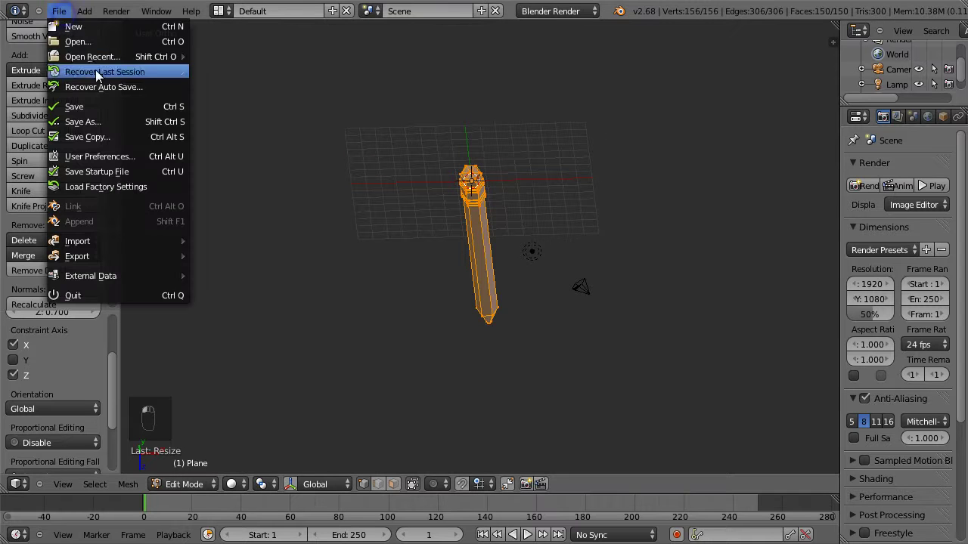
click(126, 153)
click(71, 5)
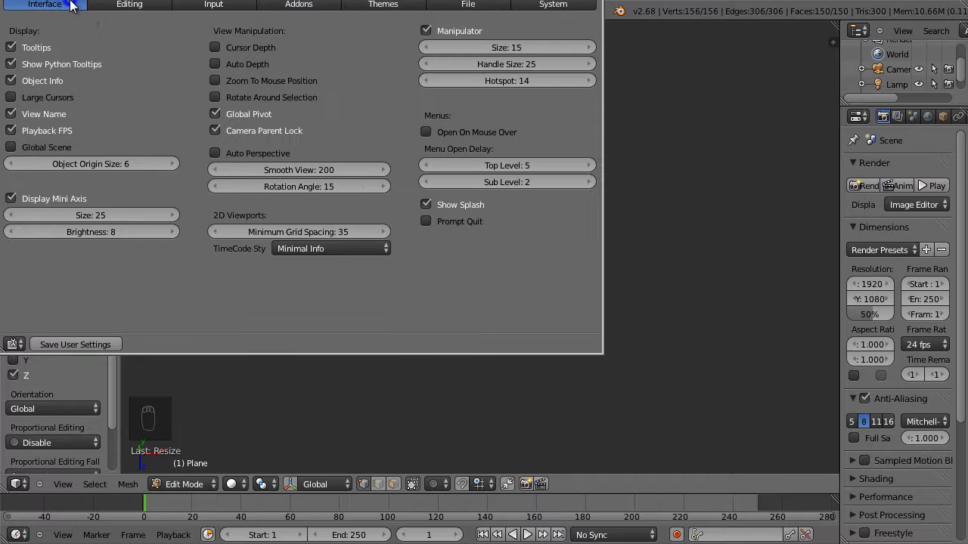
click(215, 96)
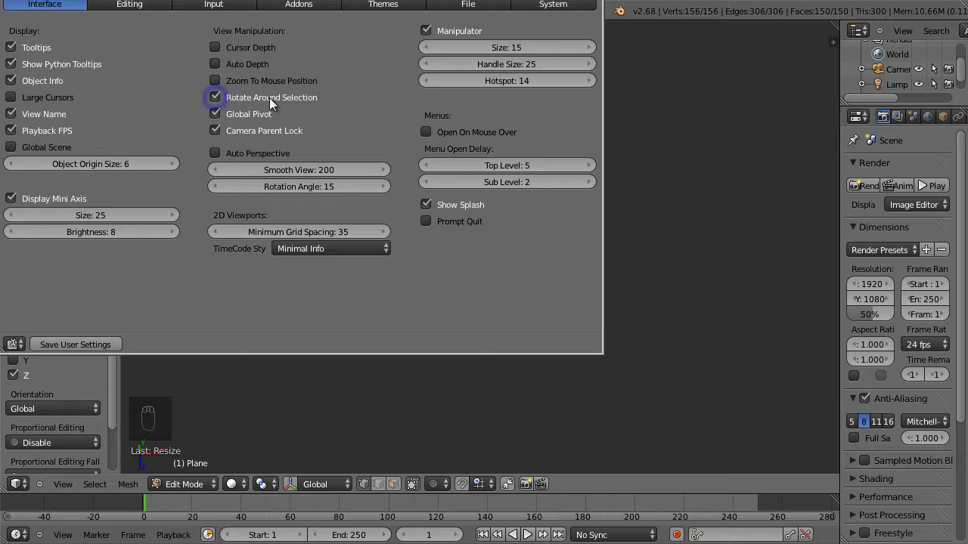
click(98, 345)
click(539, 111)
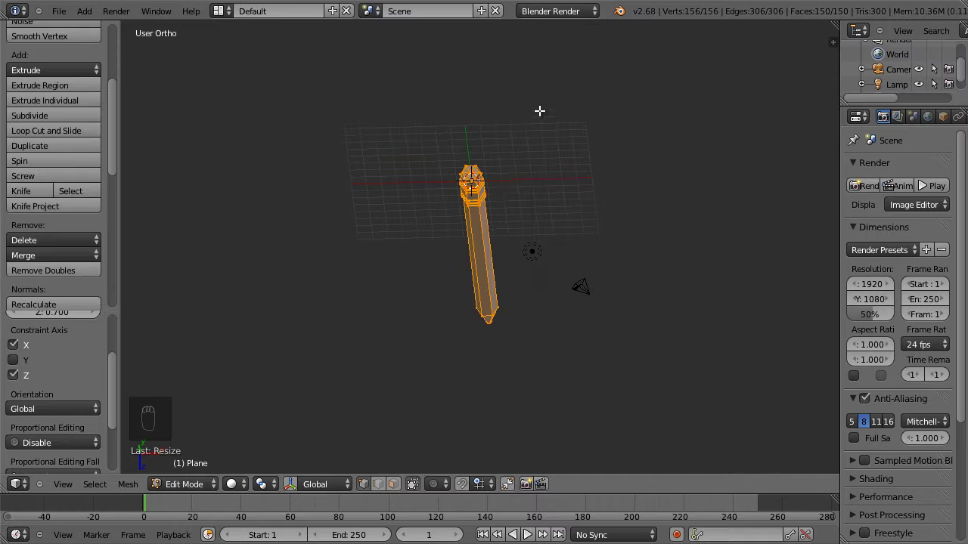
mouse_move(499, 195)
middle_down()
mouse_move(512, 143)
mouse_move(503, 214)
mouse_move(479, 151)
middle_up()
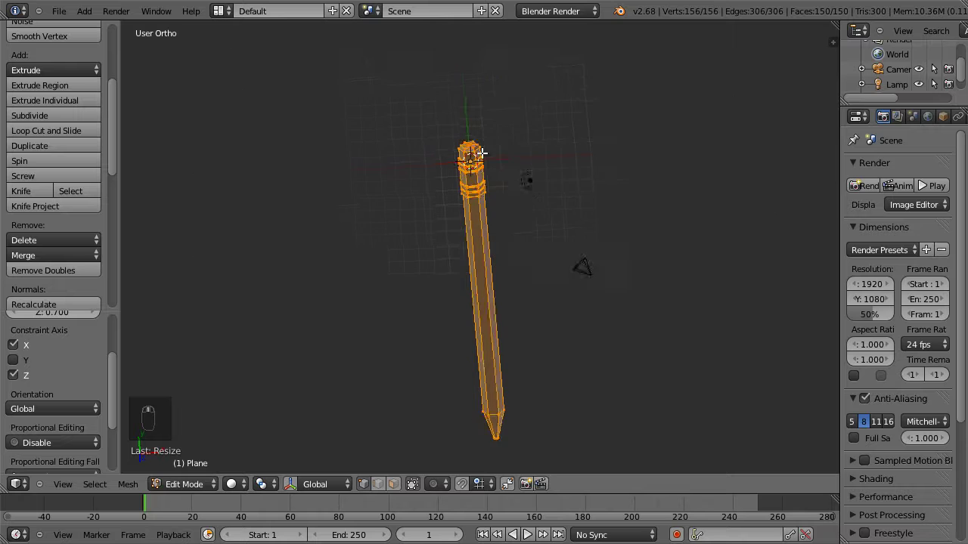
scroll(475, 162, up, 5)
- Orbit and zoom onto the top of the eraser end, clearing the mesh selection
mouse_move(505, 82)
middle_down()
mouse_move(515, 225)
mouse_move(504, 123)
mouse_move(518, 81)
mouse_move(519, 264)
middle_up()
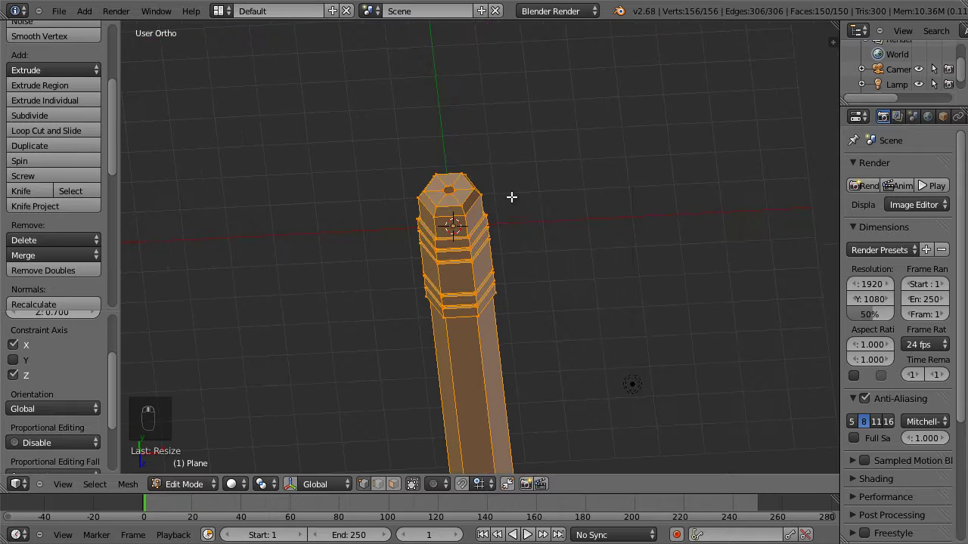
middle_drag(512, 197, 521, 178)
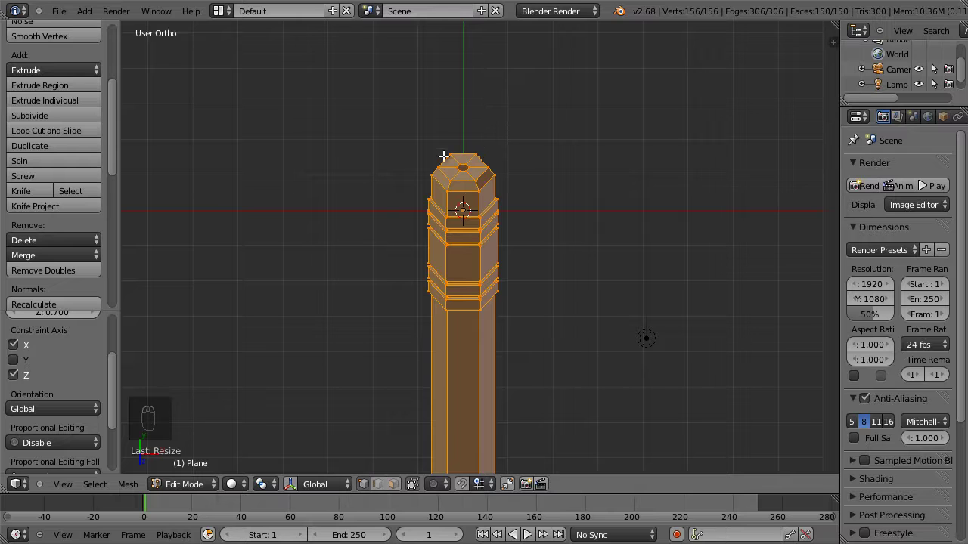
key(a)
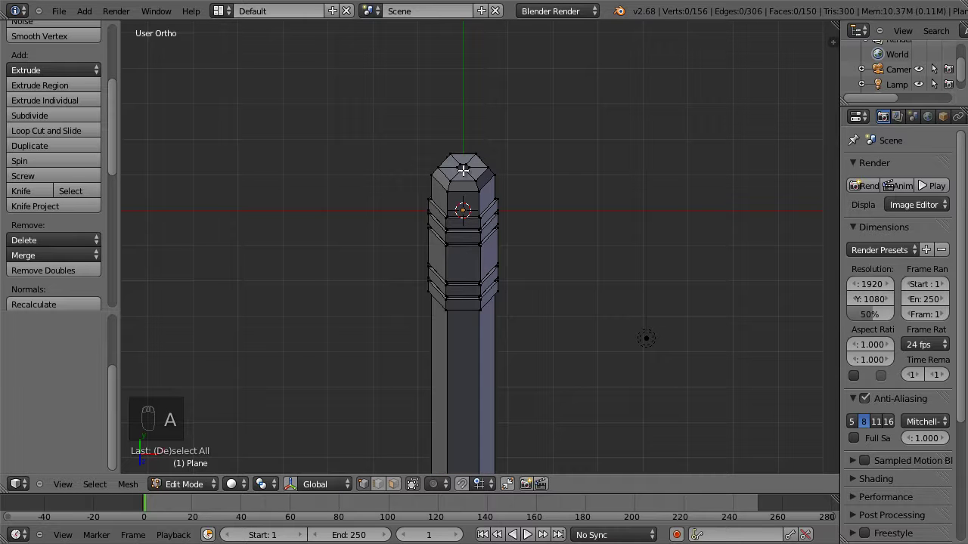
right_click(462, 170)
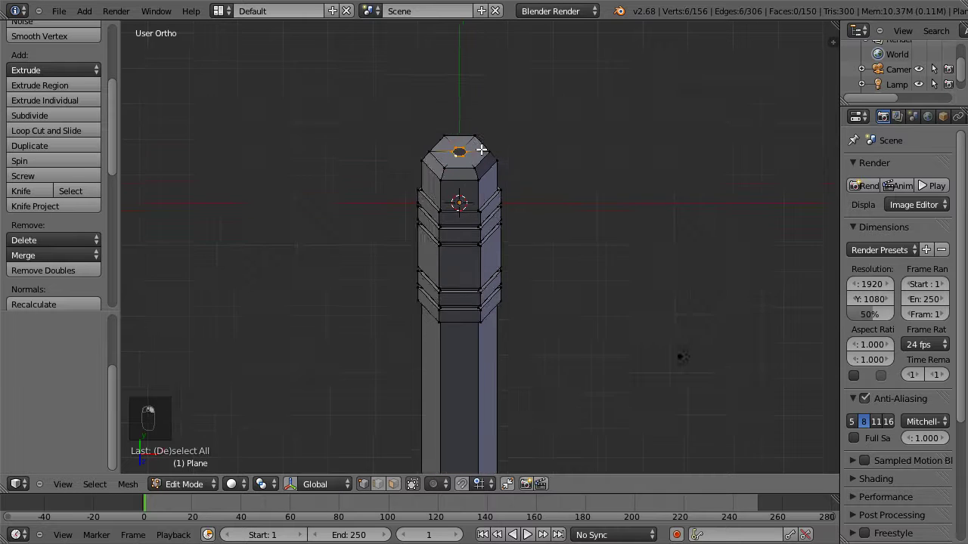
scroll(462, 171, up, 5)
shift+middle_drag(458, 87, 443, 312)
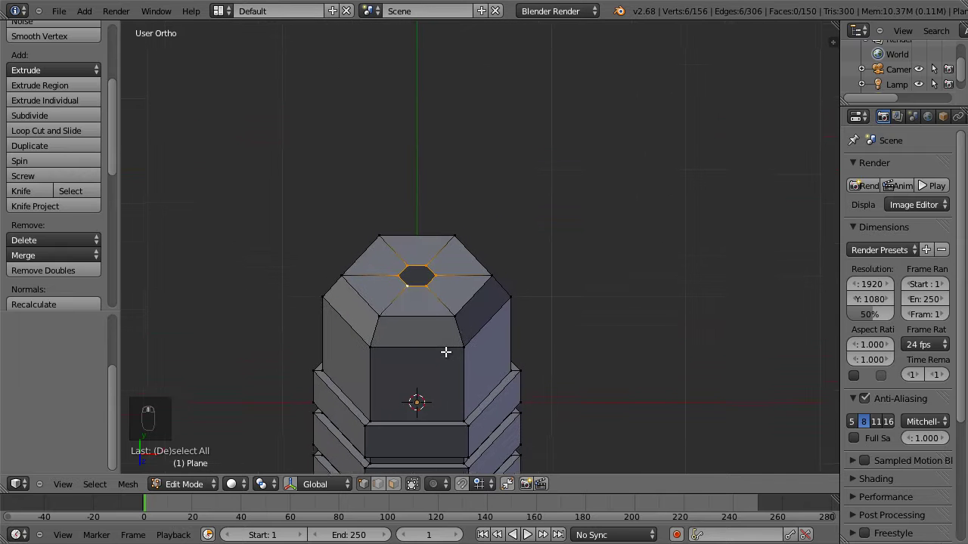
scroll(442, 311, up, 1)
scroll(438, 313, up, 4)
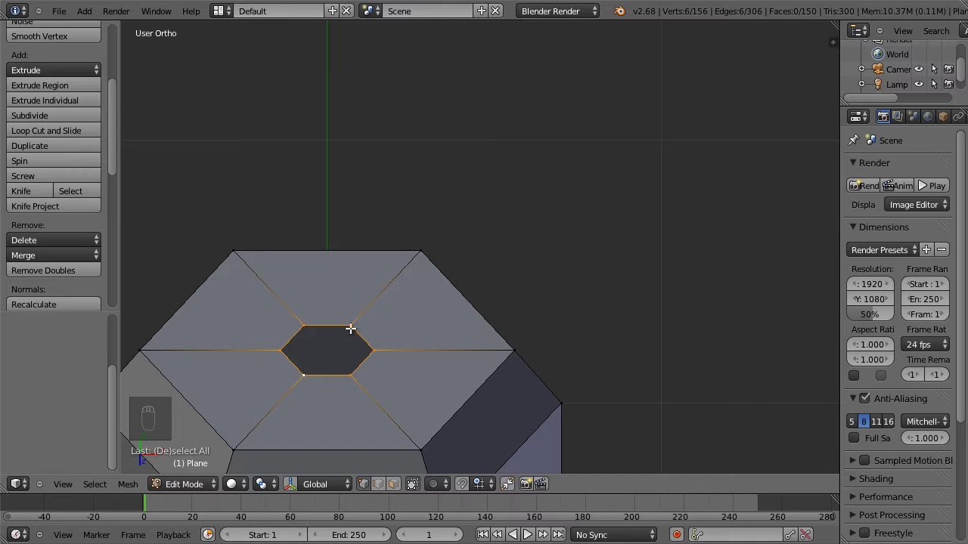
- Fill a quad face across four corners of the inner hexagon hole
right_click(303, 376)
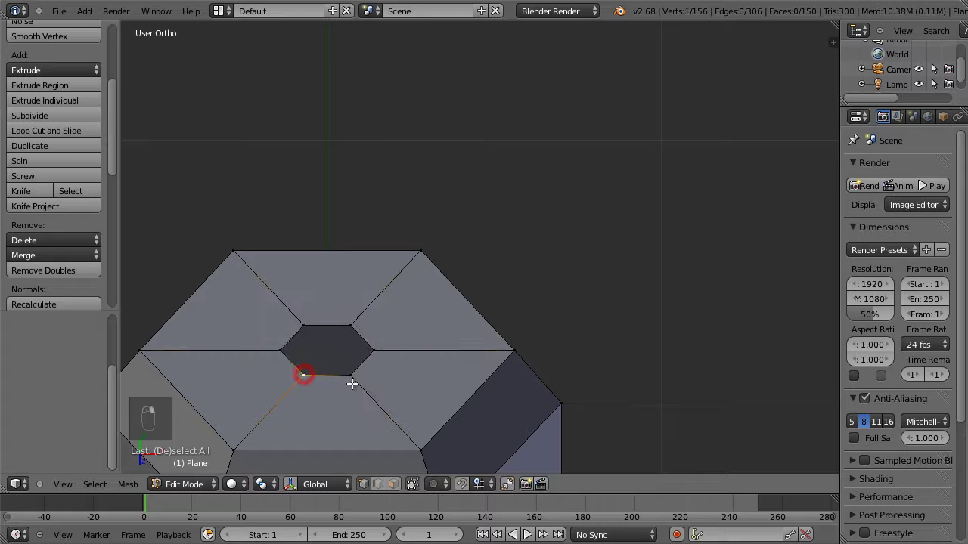
shift+right_click(352, 325)
shift+right_click(299, 329)
shift+right_click(280, 349)
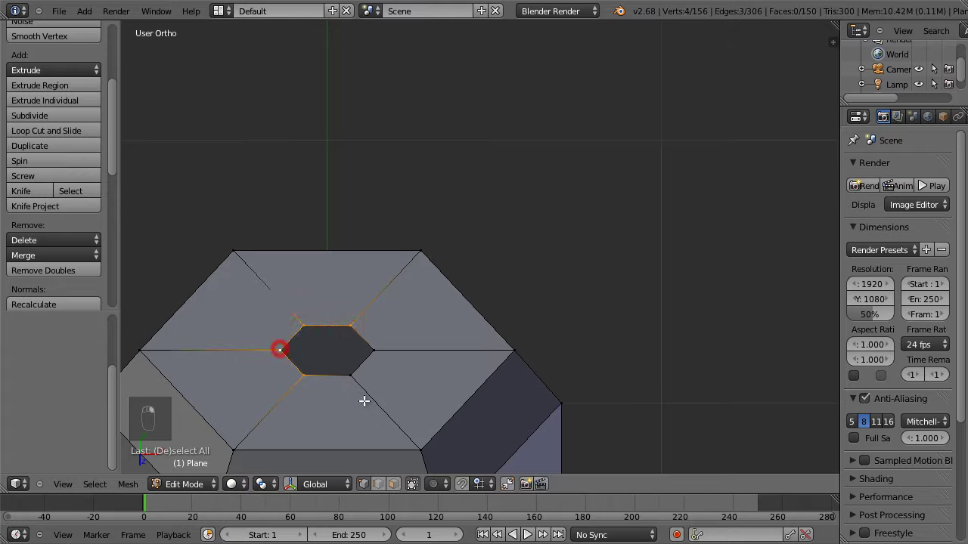
key(f)
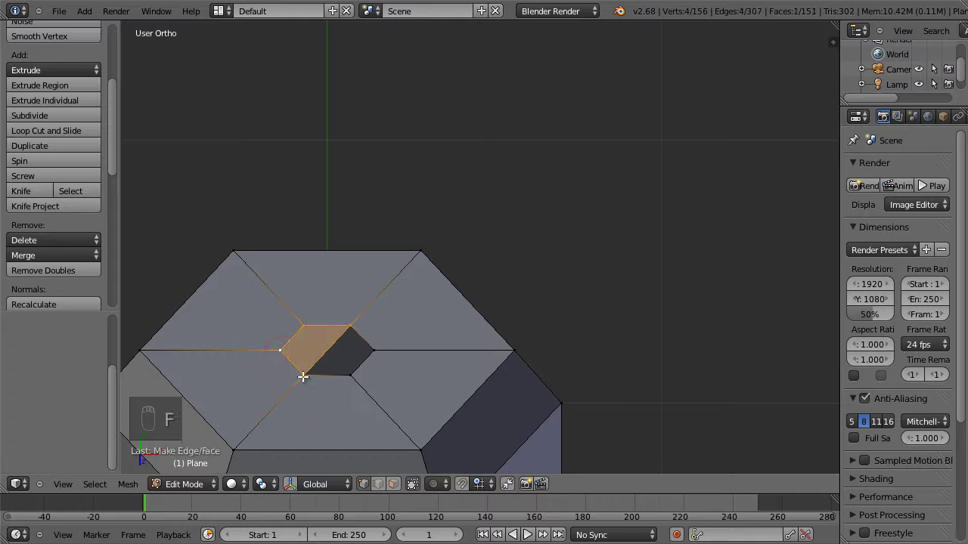
- Fill a second quad face from four more corners of the hexagon hole
right_click(303, 375)
shift+right_click(351, 374)
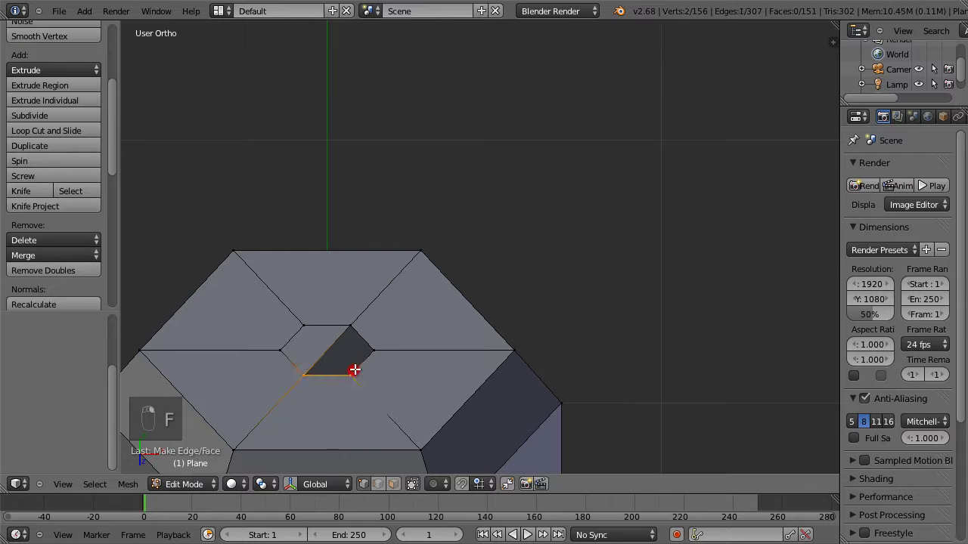
shift+right_click(373, 350)
shift+right_click(350, 325)
key(f)
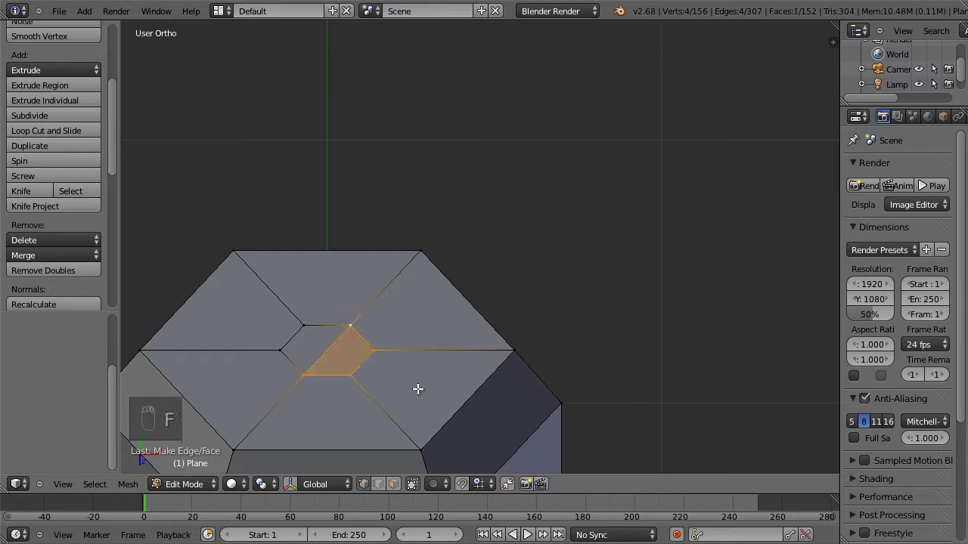
- Switch to front view and center the zoomed-in mesh
key(KP_1)
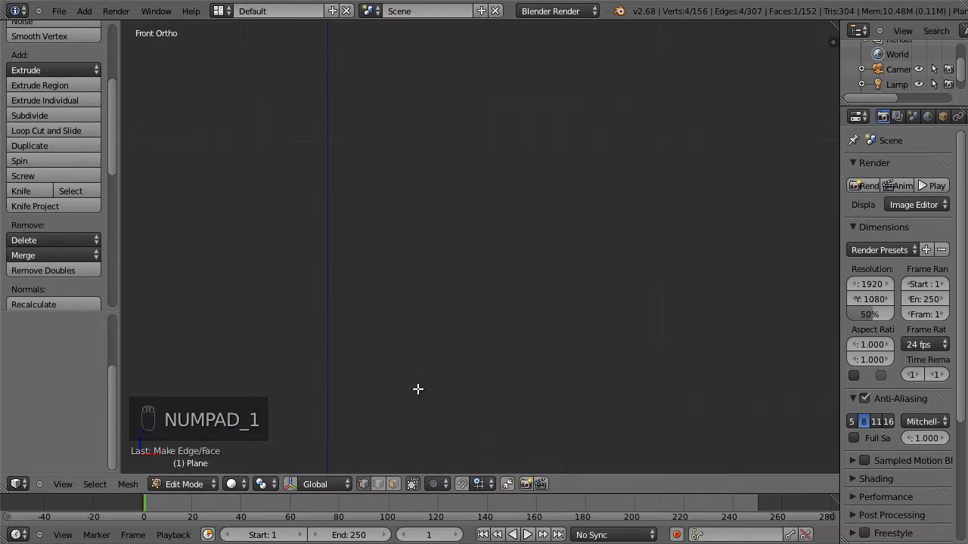
scroll(424, 305, left, 5)
scroll(423, 305, up, 3)
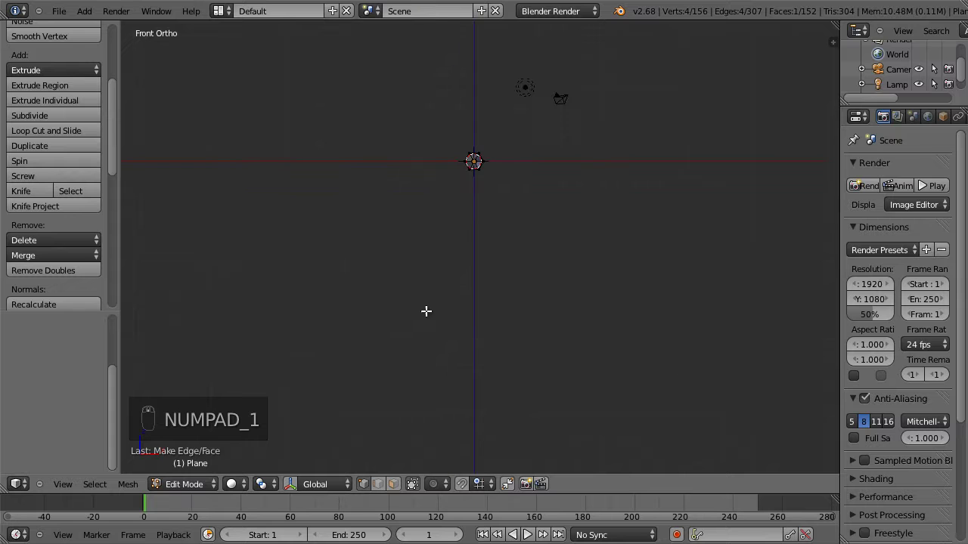
scroll(484, 170, up, 3)
scroll(514, 140, up, 2)
mouse_move(512, 119)
shift+middle_down()
mouse_move(467, 329)
mouse_move(465, 305)
mouse_move(460, 317)
shift+middle_up()
scroll(467, 328, up, 1)
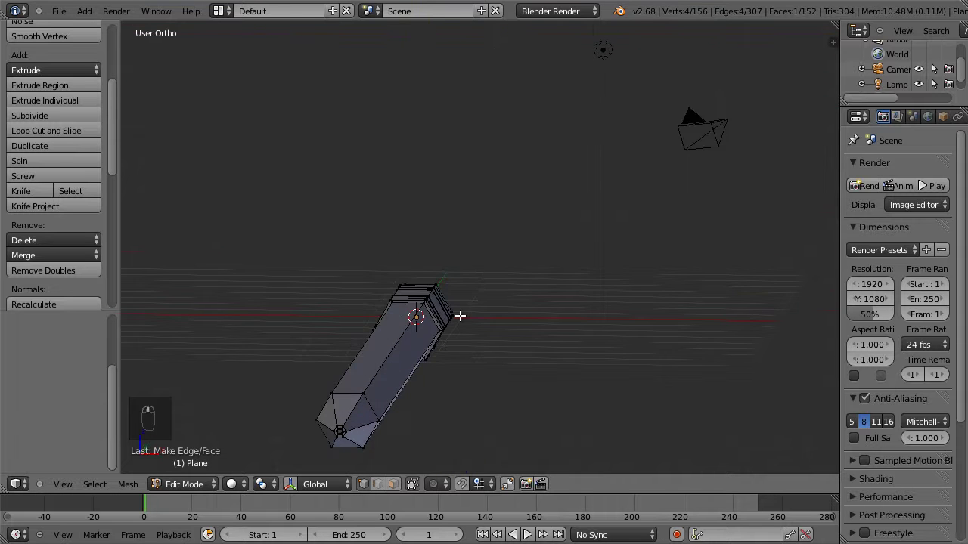
- Box-select the pencil's lower-end vertex and frame that end in top view
key(a)
key(b)
drag(335, 422, 348, 441)
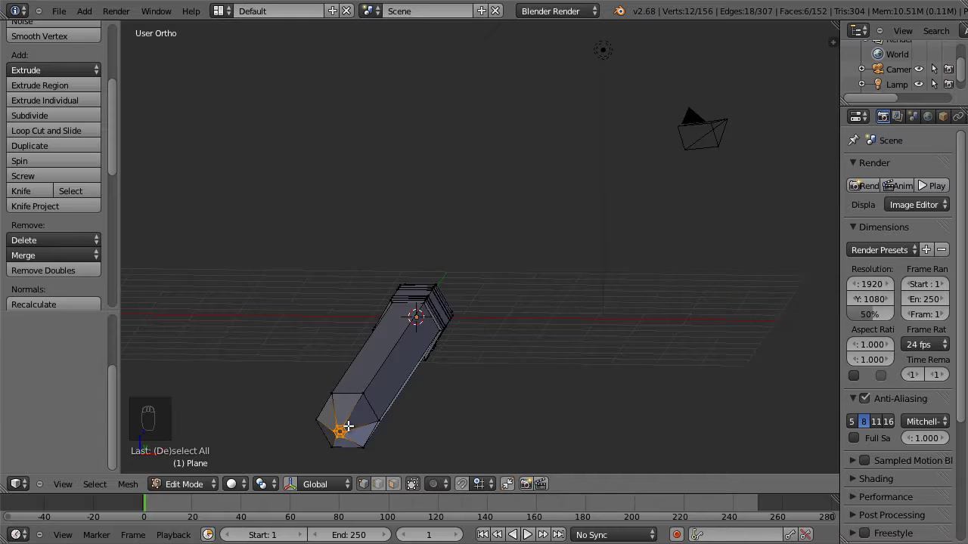
key(KP_1)
key(KP_7)
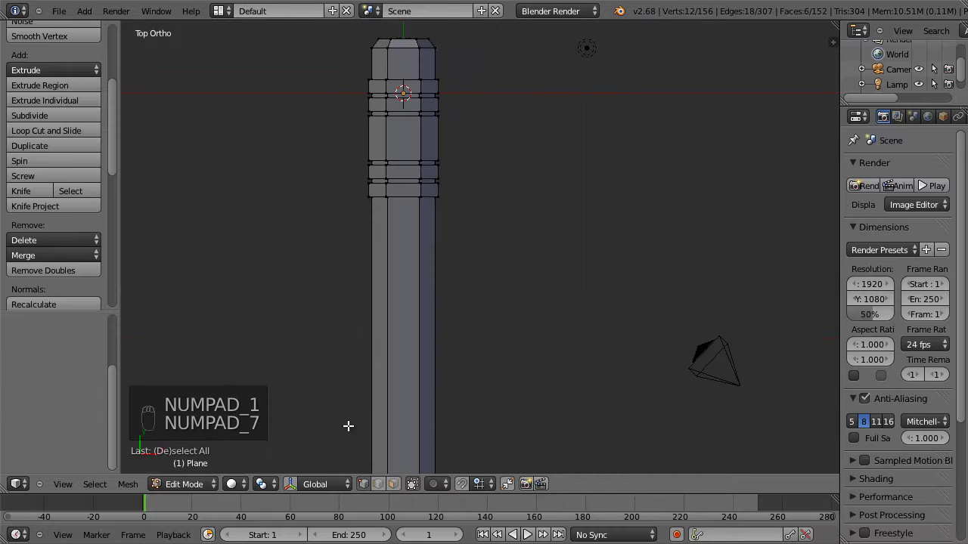
key(KP_Decimal)
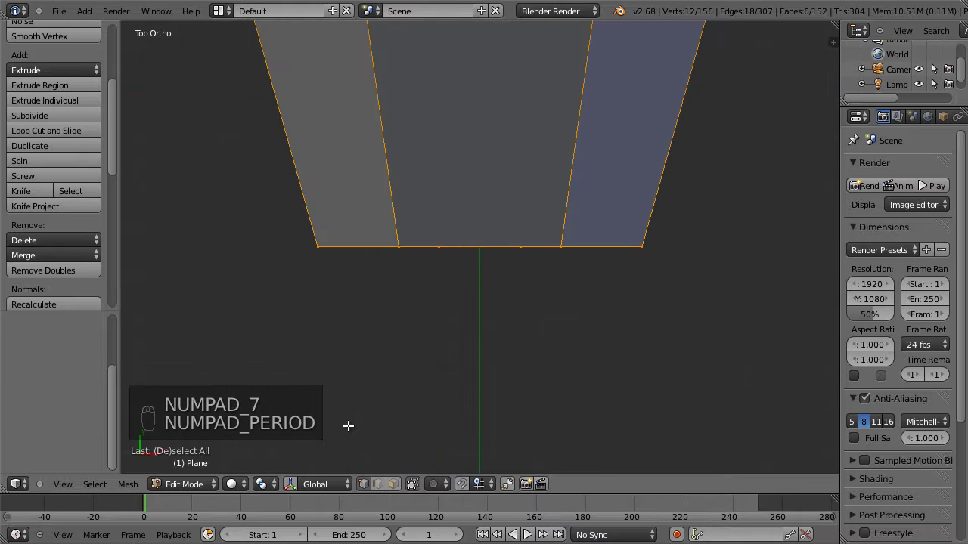
middle_drag(543, 272, 539, 124)
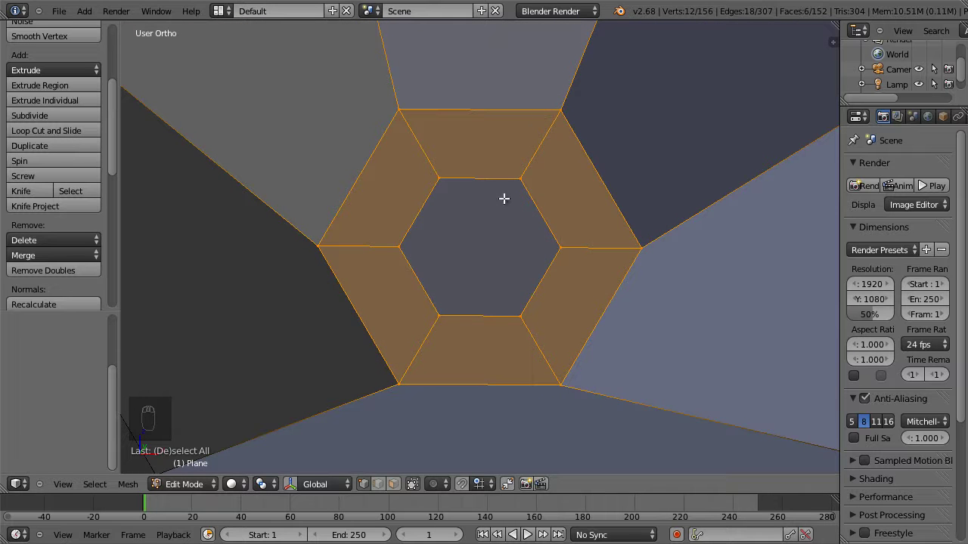
- Fill one half of the far-end inner hexagon with a quad face
right_click(437, 314)
shift+right_click(518, 179)
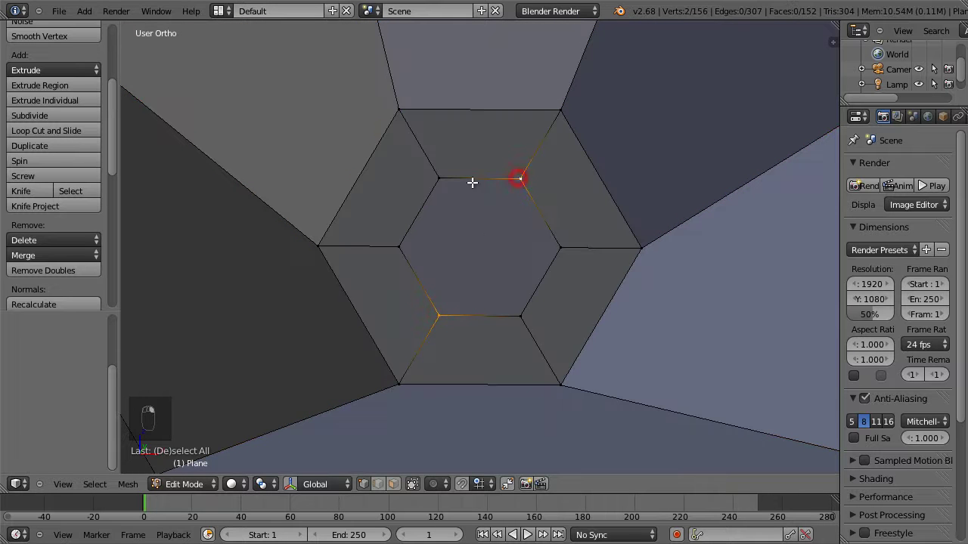
shift+right_click(438, 179)
shift+right_click(398, 248)
key(f)
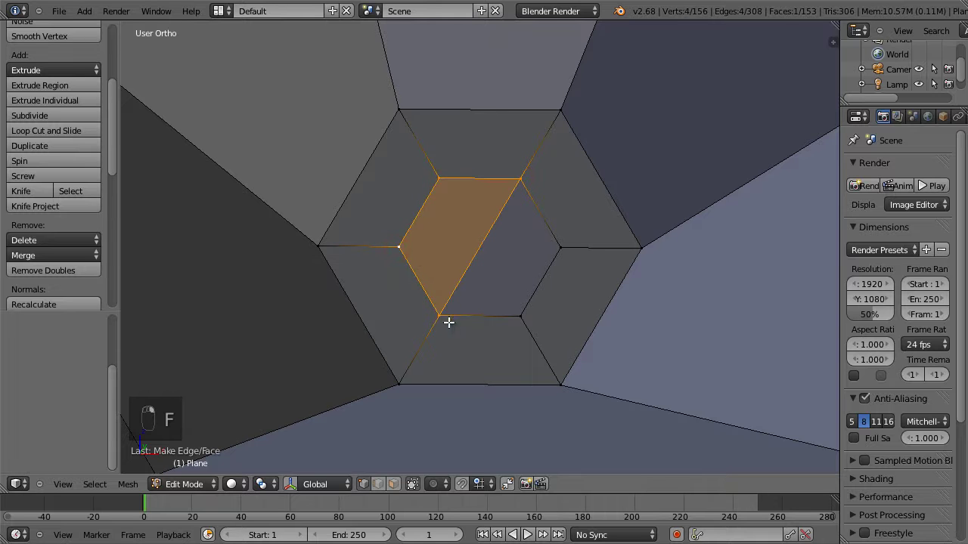
- Fill the other half of the hexagon with a quad, then deselect all in top view
right_click(440, 316)
shift+right_click(520, 180)
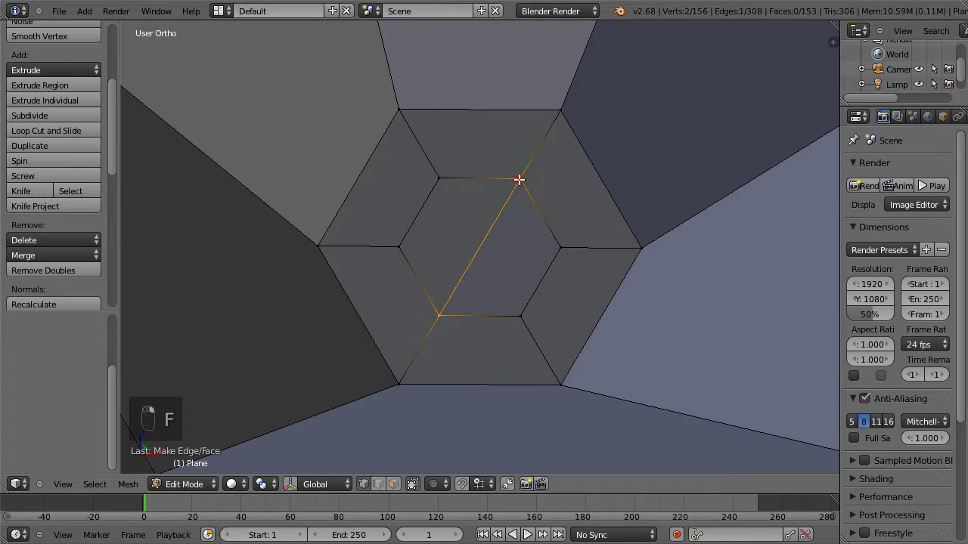
shift+right_click(559, 248)
shift+right_click(519, 316)
key(f)
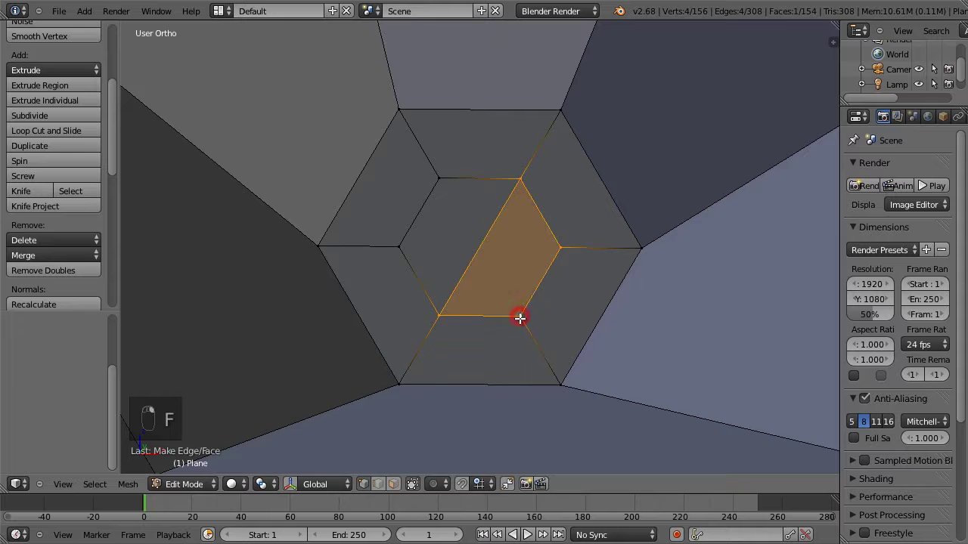
key(a)
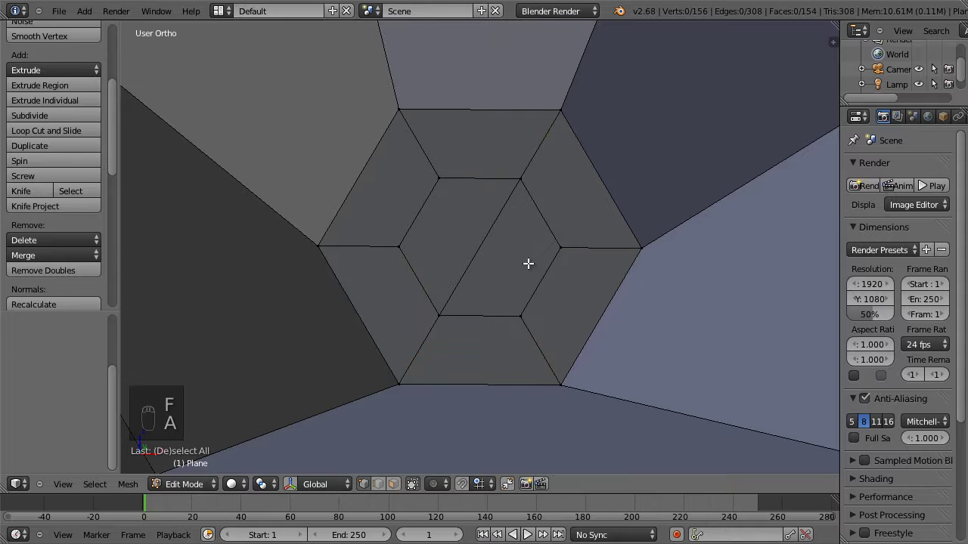
scroll(527, 263, down, 1)
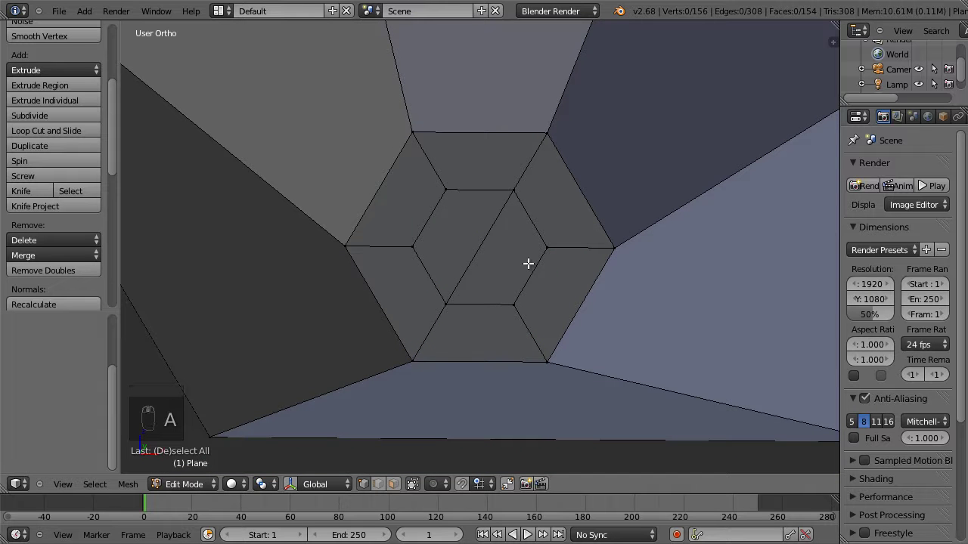
key(KP_7)
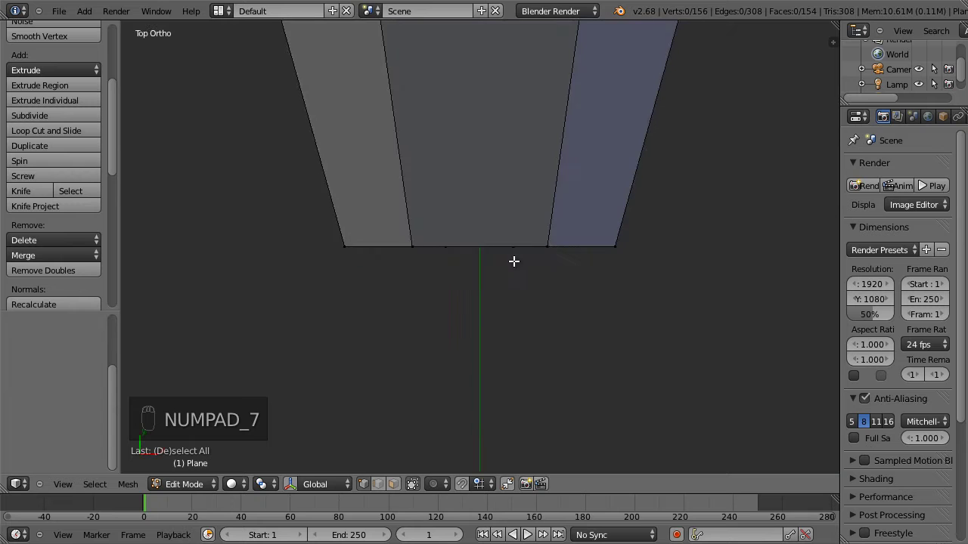
- Select the tip's inner hexagon vertices and switch to top view
scroll(514, 261, down, 2)
scroll(517, 262, down, 3)
scroll(520, 264, down, 1)
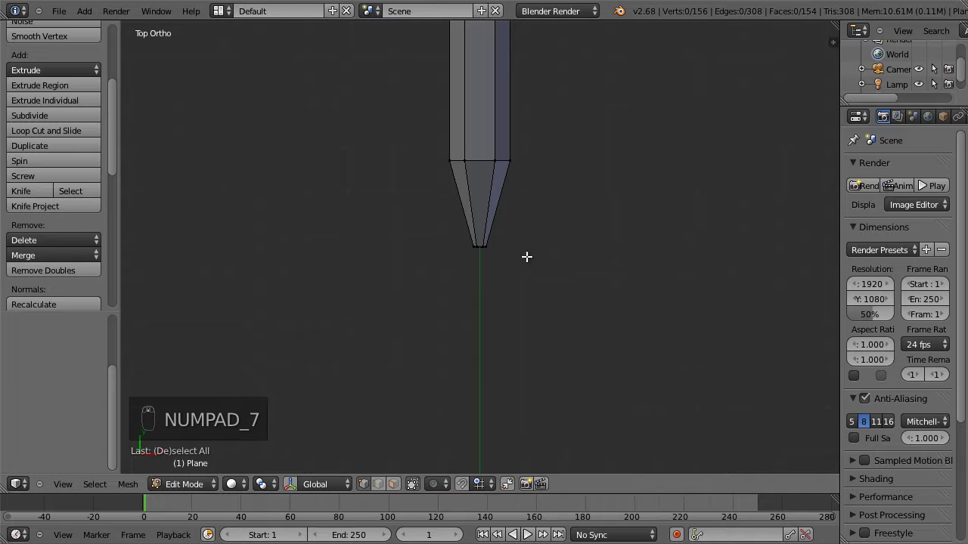
scroll(505, 252, up, 3)
scroll(499, 255, up, 6)
scroll(498, 259, up, 3)
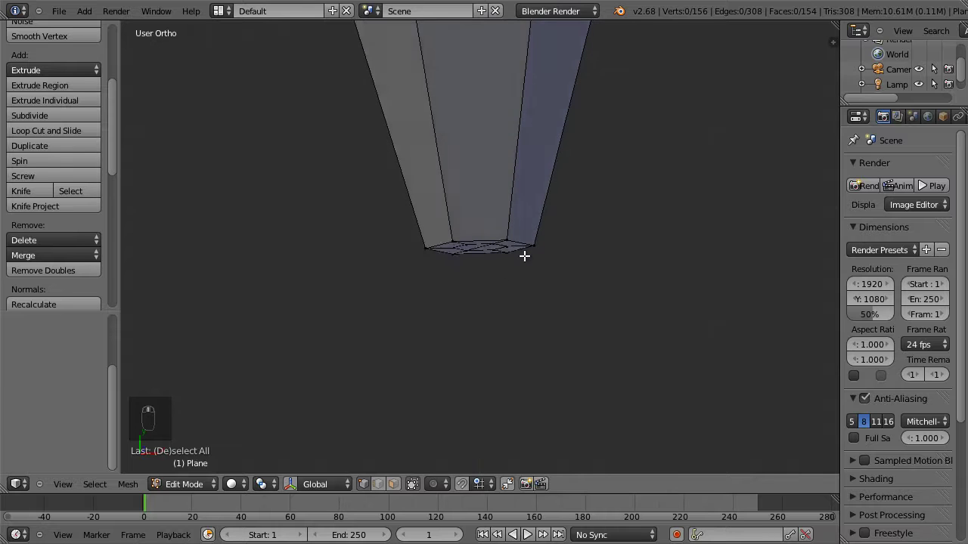
mouse_move(521, 270)
middle_down()
mouse_move(521, 190)
mouse_move(493, 248)
middle_up()
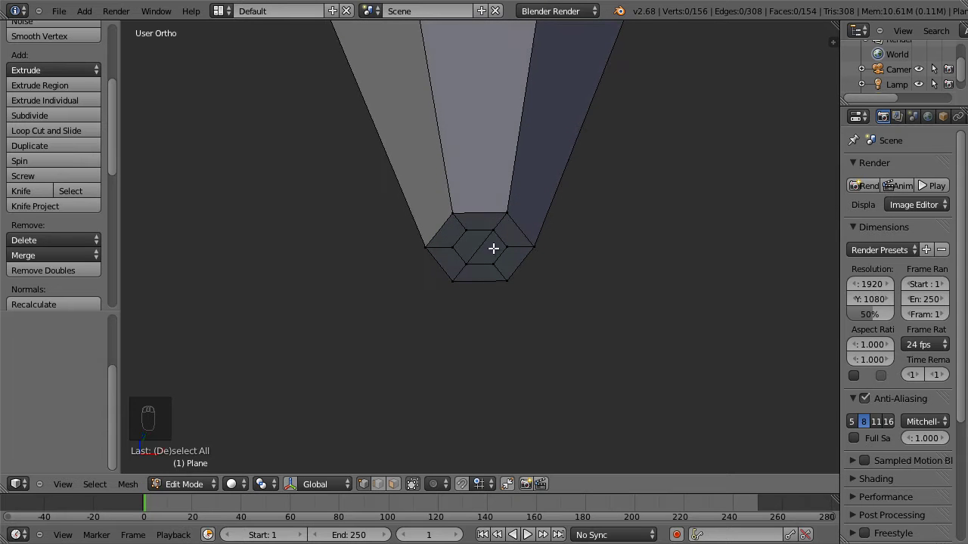
alt+right_click(502, 237)
click(503, 236)
alt+shift+right_click(485, 266)
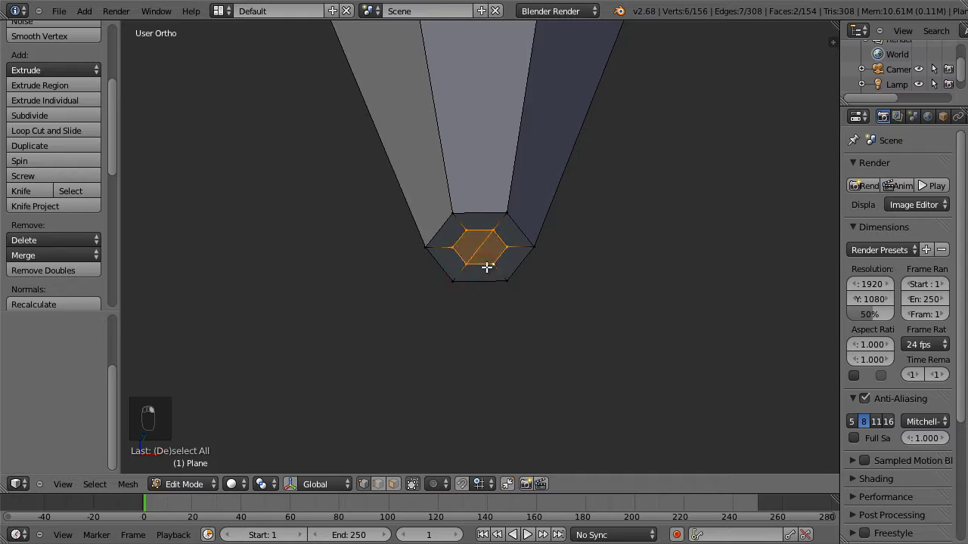
key(KP_7)
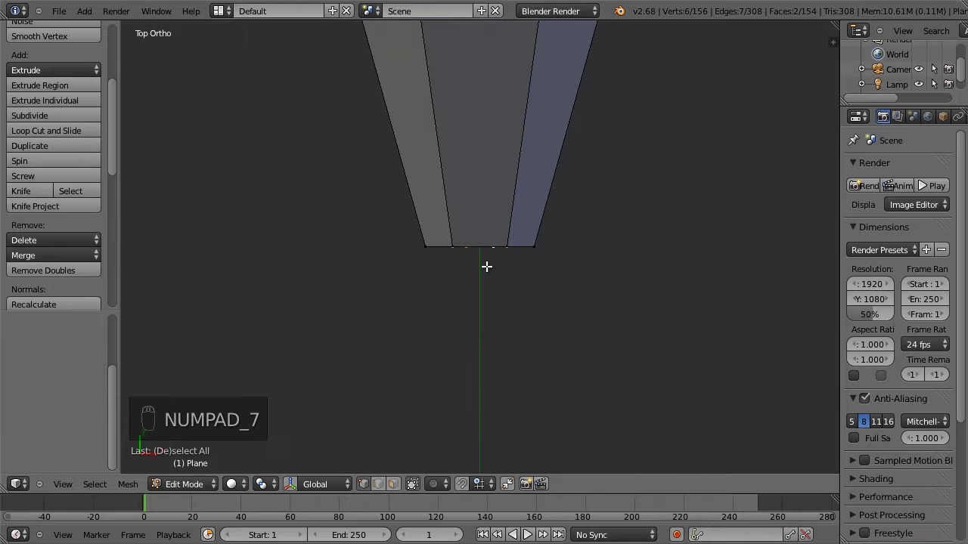
- Pull the inner tip hexagon outward along Y to form the point
key(g)
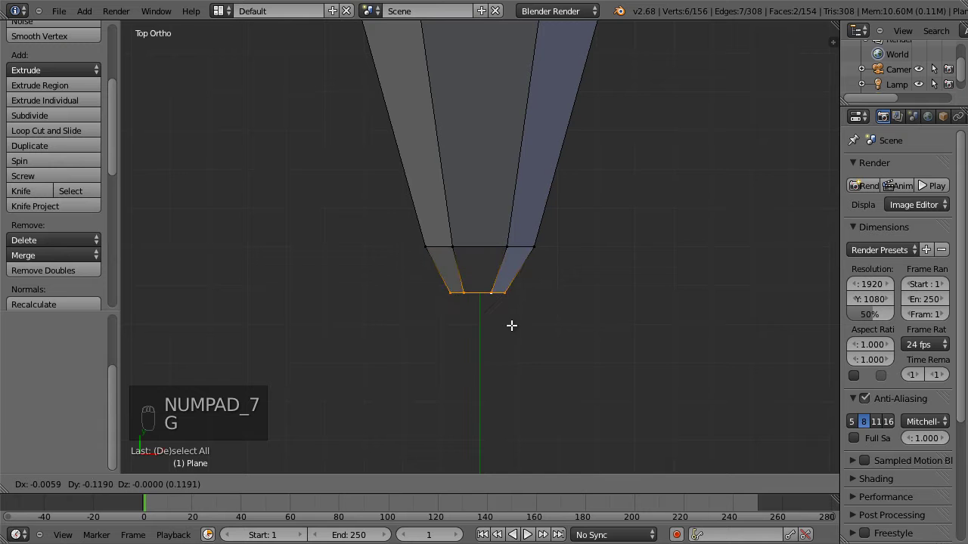
key(y)
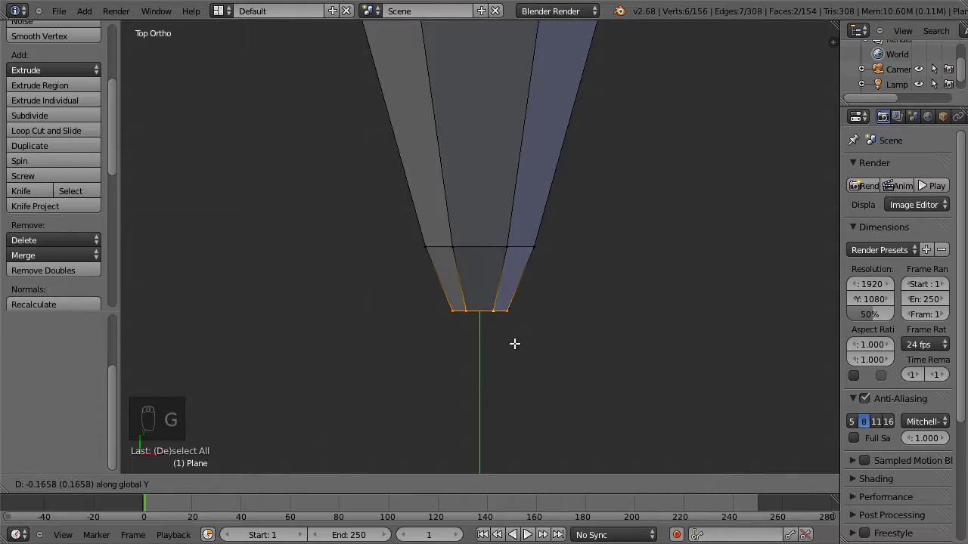
click(517, 401)
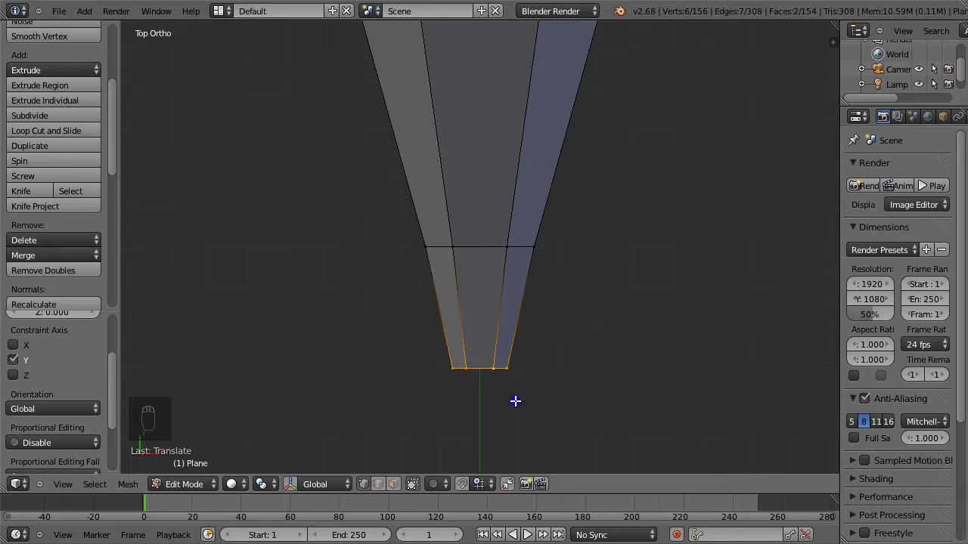
scroll(529, 393, down, 10)
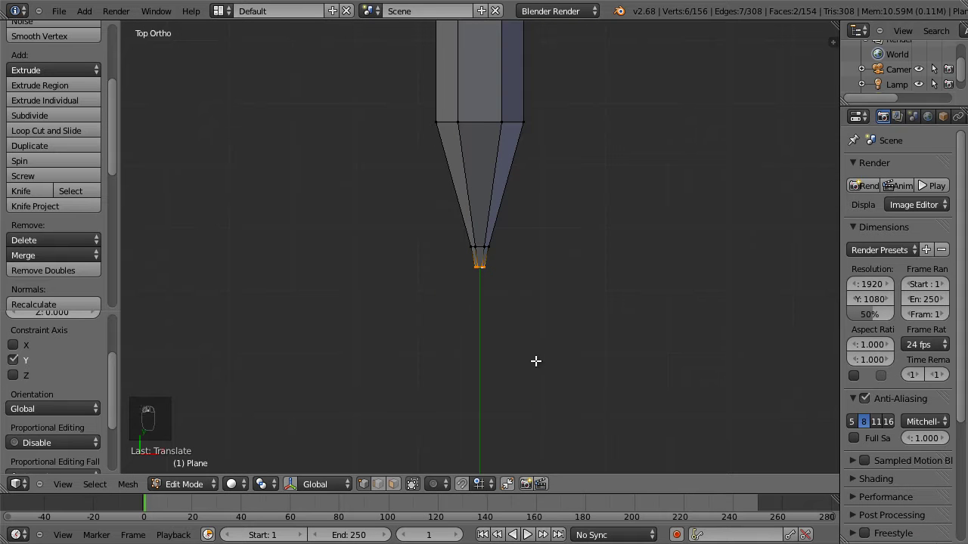
scroll(536, 356, up, 8)
scroll(552, 351, up, 2)
- Readjust the tip hexagon's position along Y
key(g)
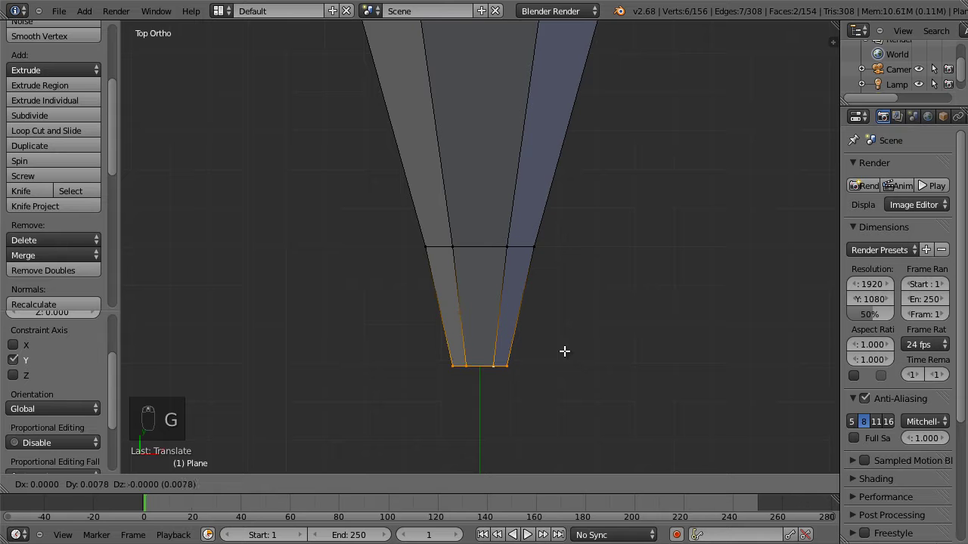
key(y)
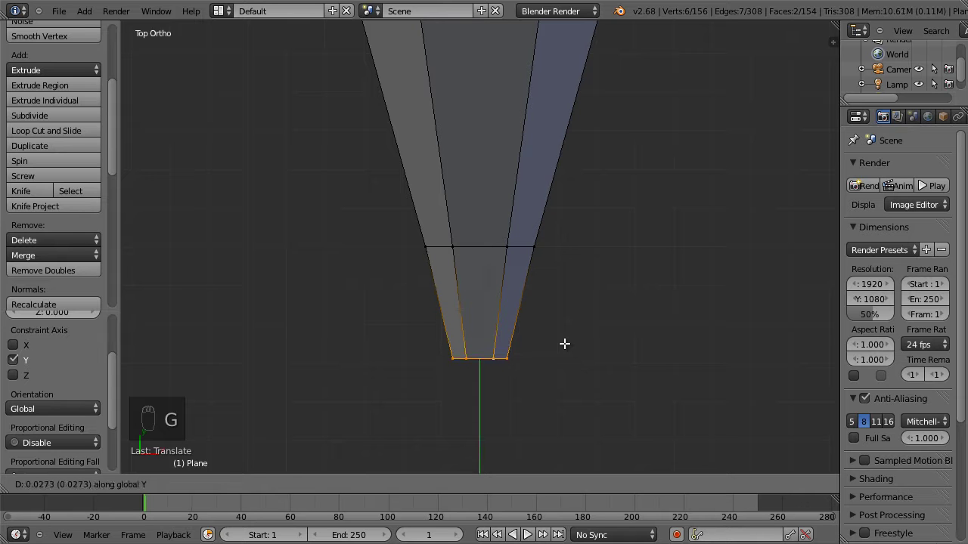
click(565, 327)
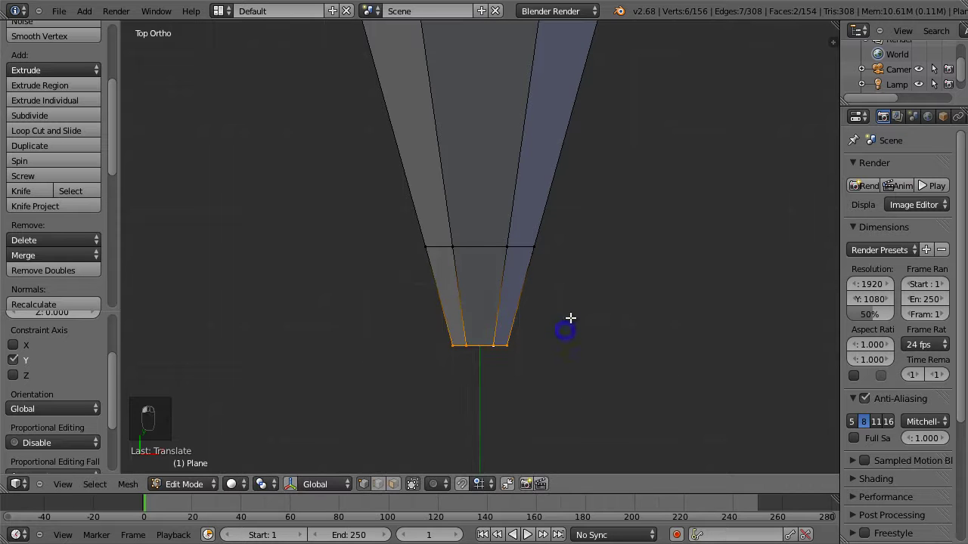
scroll(569, 321, down, 3)
scroll(570, 316, down, 2)
scroll(571, 316, down, 4)
scroll(560, 272, down, 2)
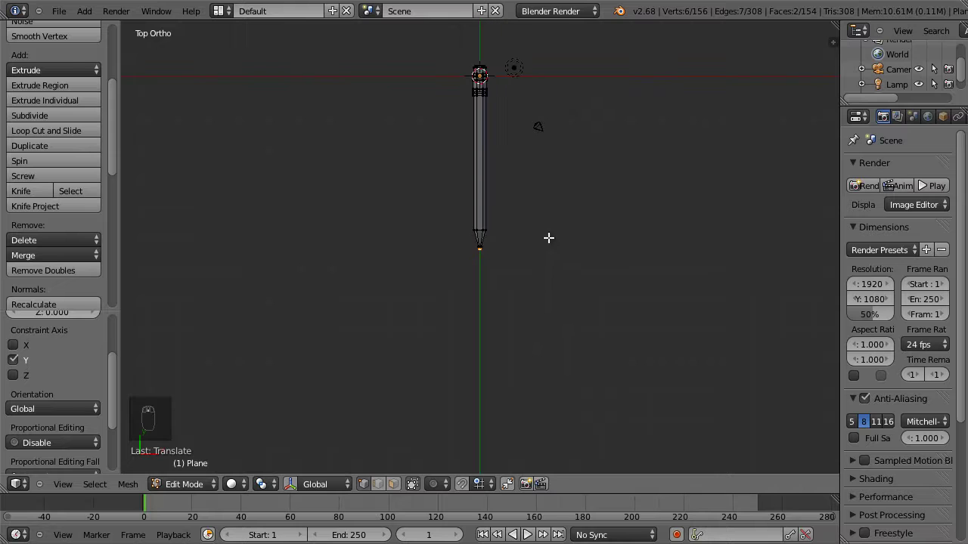
- Deselect everything and center the whole pencil in the view
key(a)
scroll(521, 181, up, 1)
mouse_move(552, 137)
shift+middle_down()
mouse_move(517, 197)
mouse_move(509, 257)
shift+middle_up()
scroll(510, 257, up, 3)
scroll(535, 227, up, 1)
shift+middle_drag(534, 227, 545, 213)
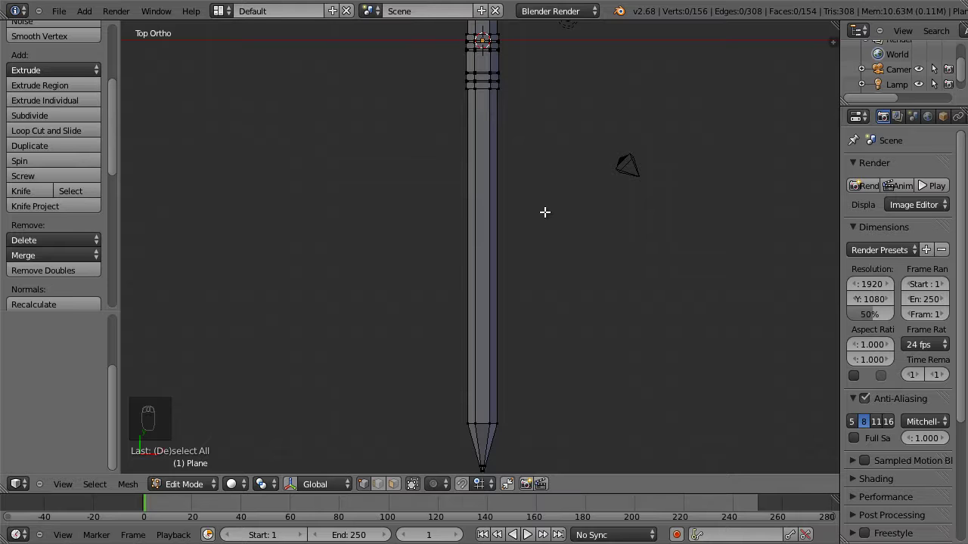
- Start saving via File > Save with the file name pencil1
click(59, 11)
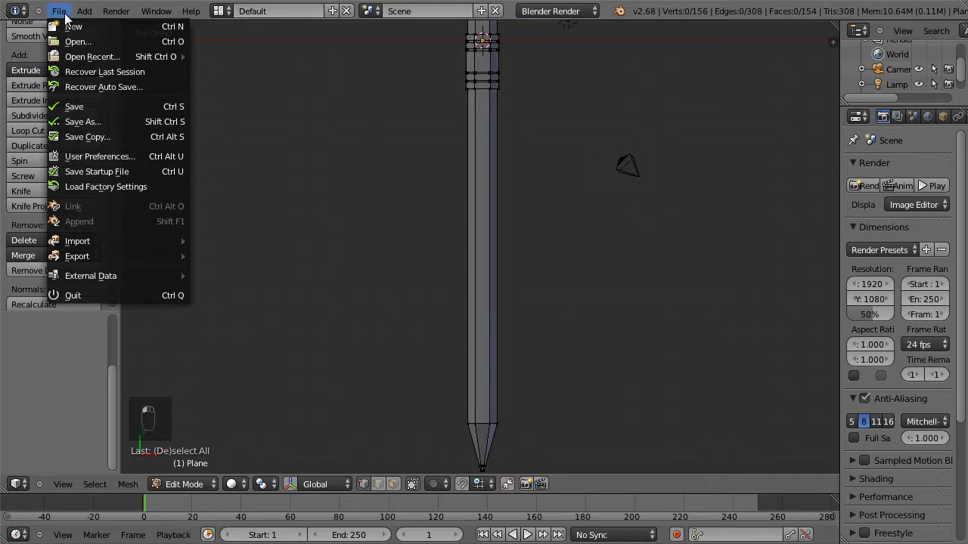
click(118, 100)
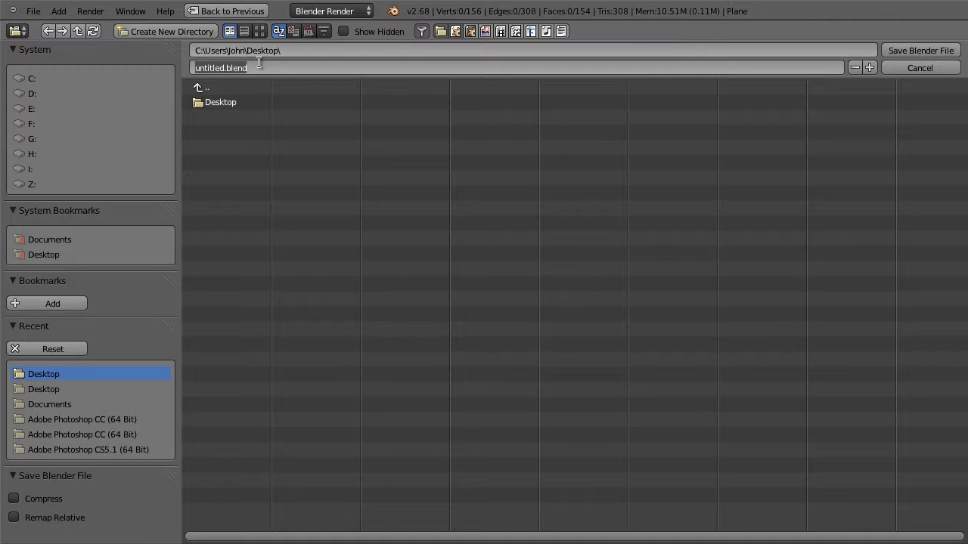
text(pencil1)
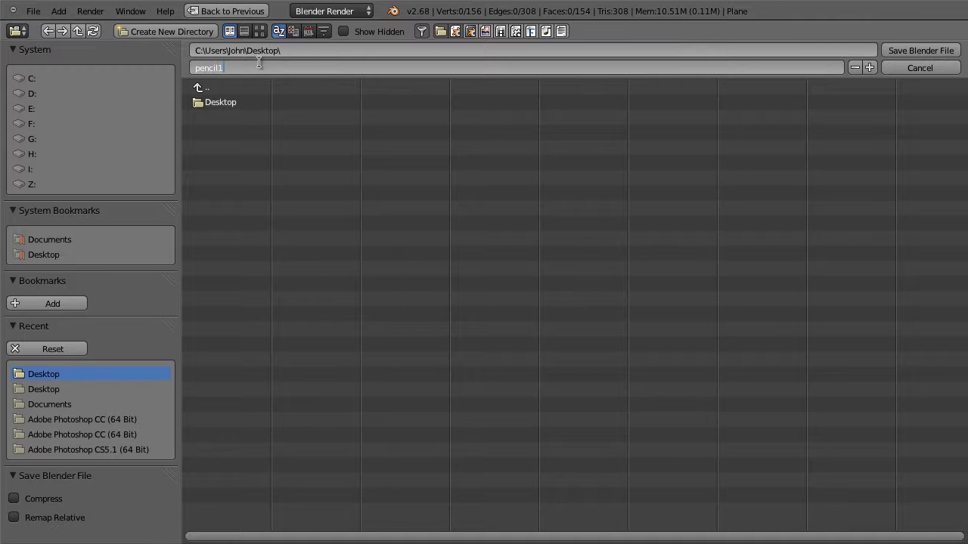